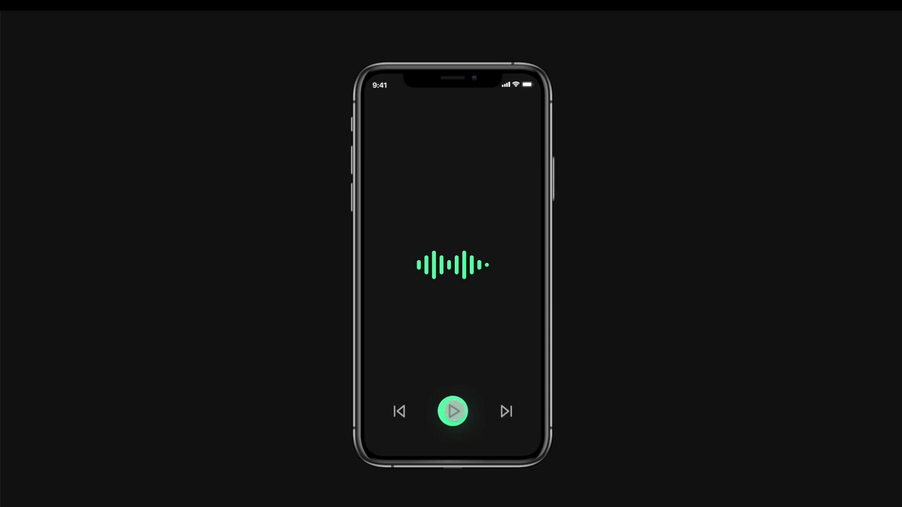
Play the sound wave animation in the phone prototype.
click(453, 411)
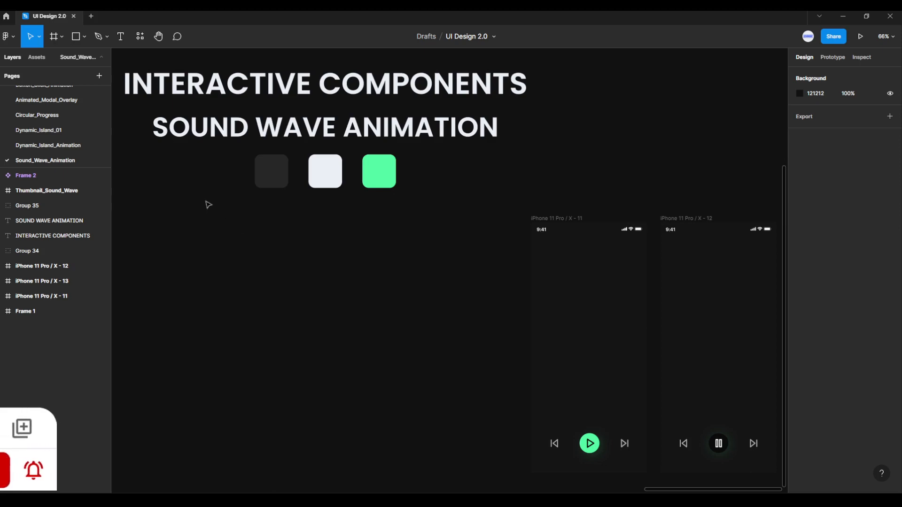
Draw a thin vertical rectangle on the empty canvas below the color swatches and set its size to 8 × 96.
click(79, 41)
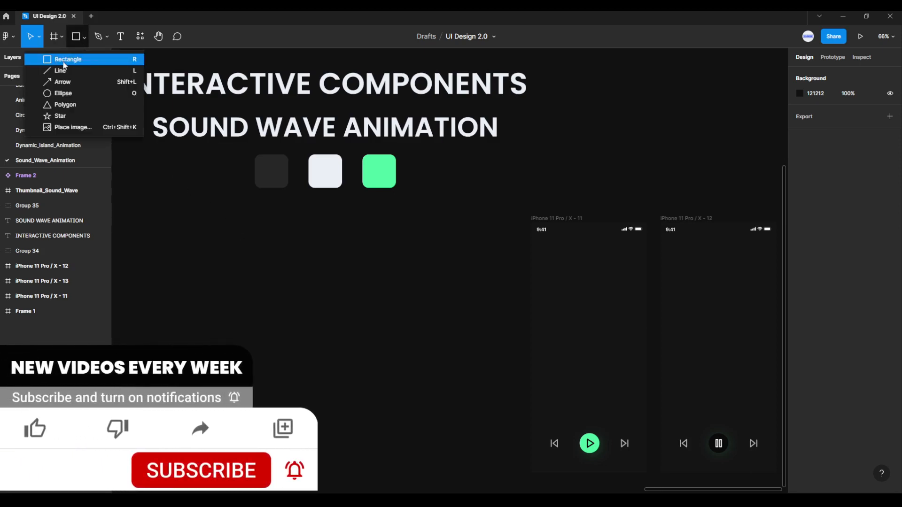
click(64, 60)
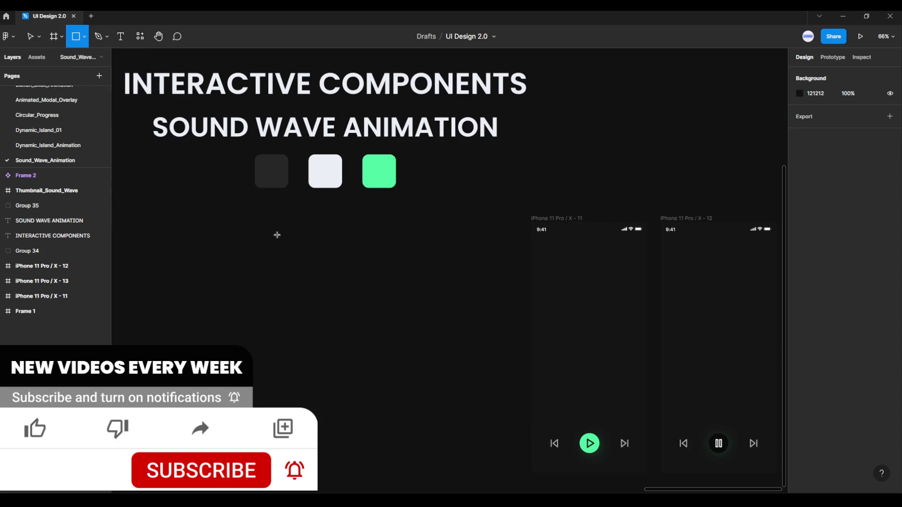
drag(282, 239, 284, 289)
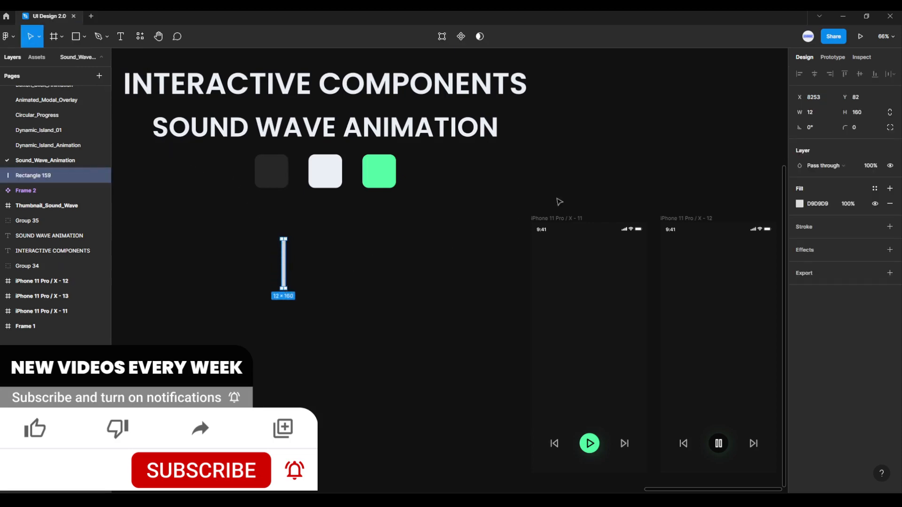
click(819, 117)
text(8)
key(Return)
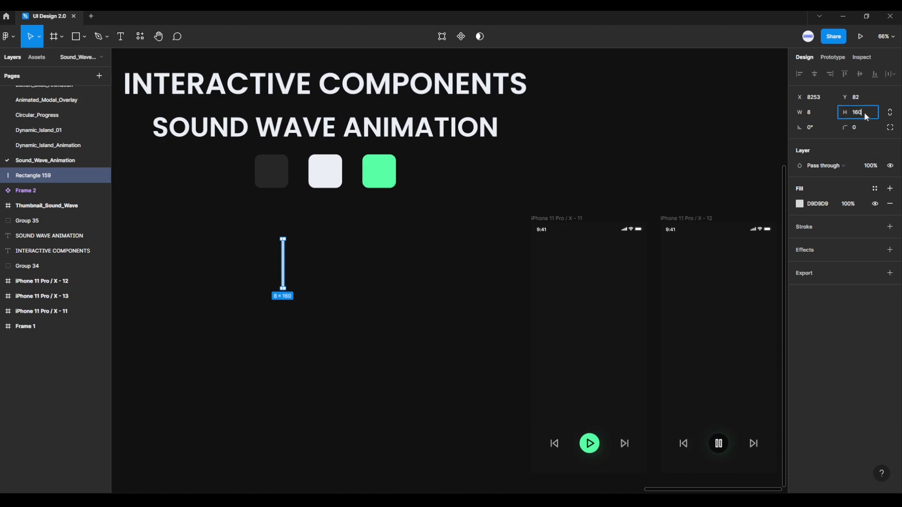
key(Return)
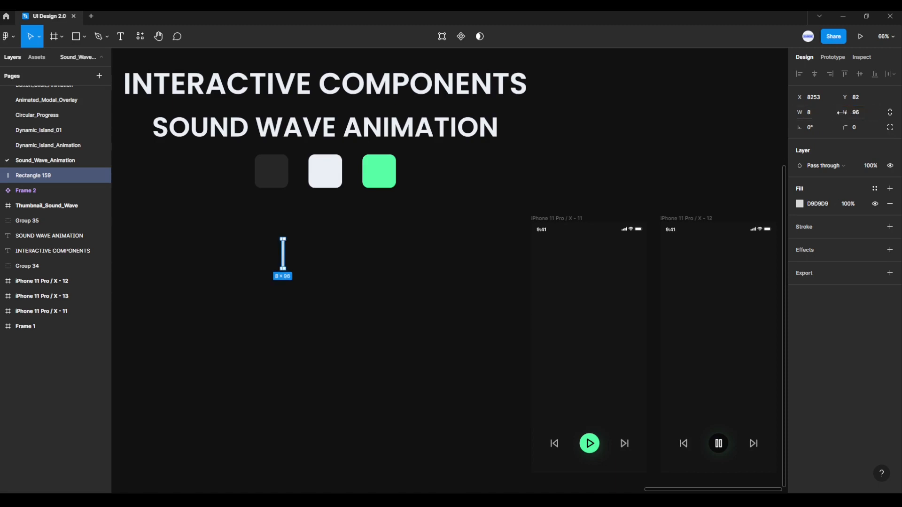
Reposition the bar below the swatches and fill it with the green 57FFA5 sampled from the green swatch.
scroll(320, 269, up, 5)
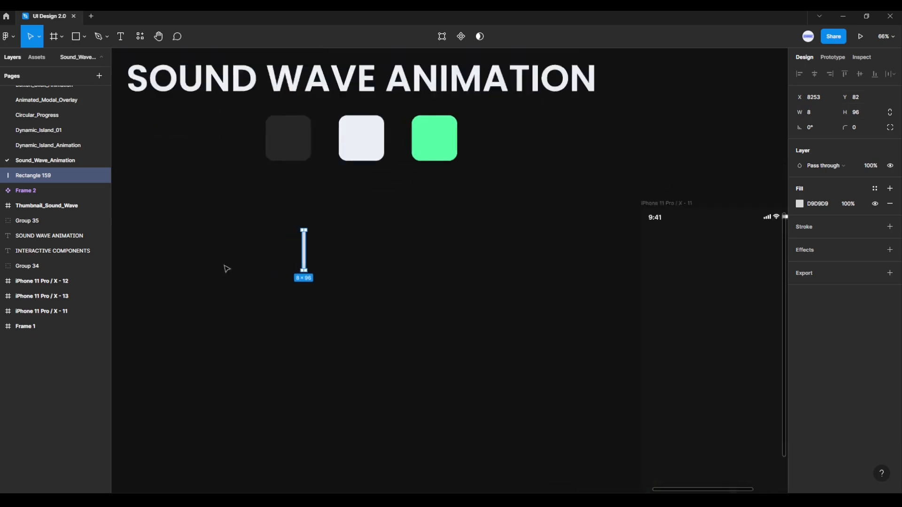
scroll(401, 266, up, 5)
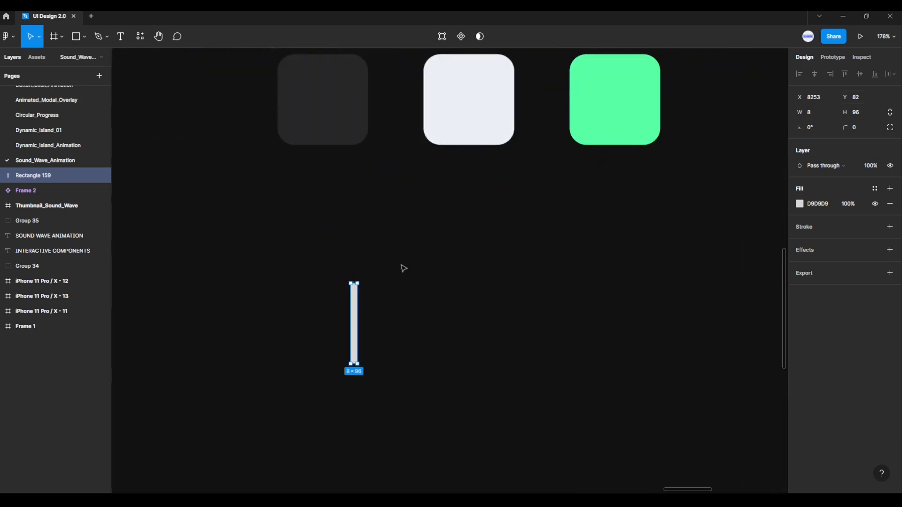
drag(331, 302, 395, 288)
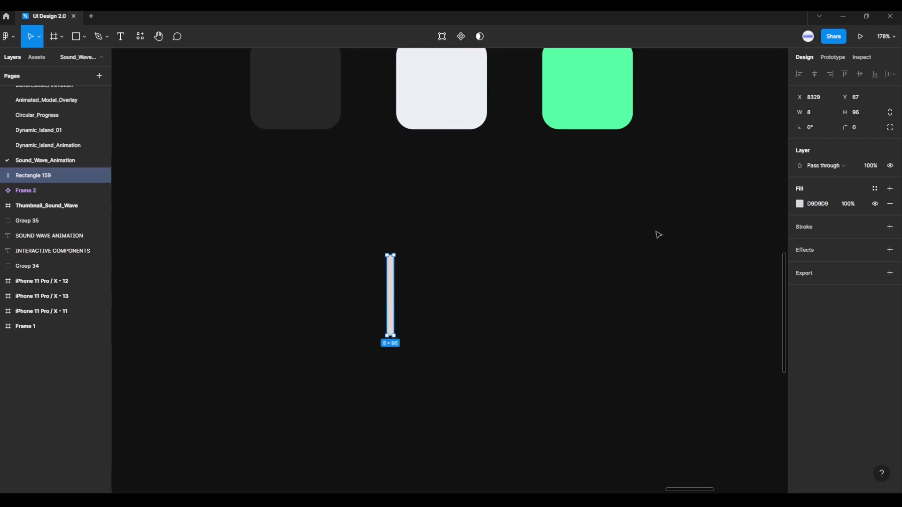
click(799, 205)
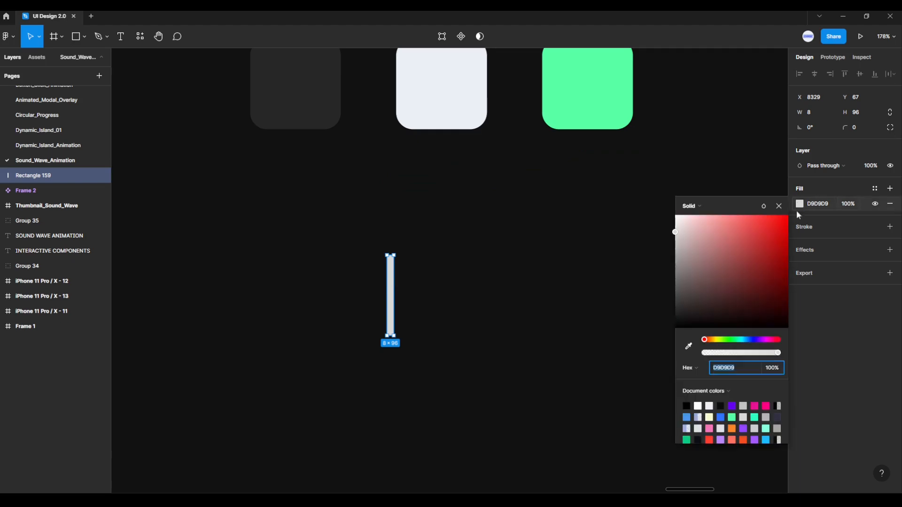
click(689, 346)
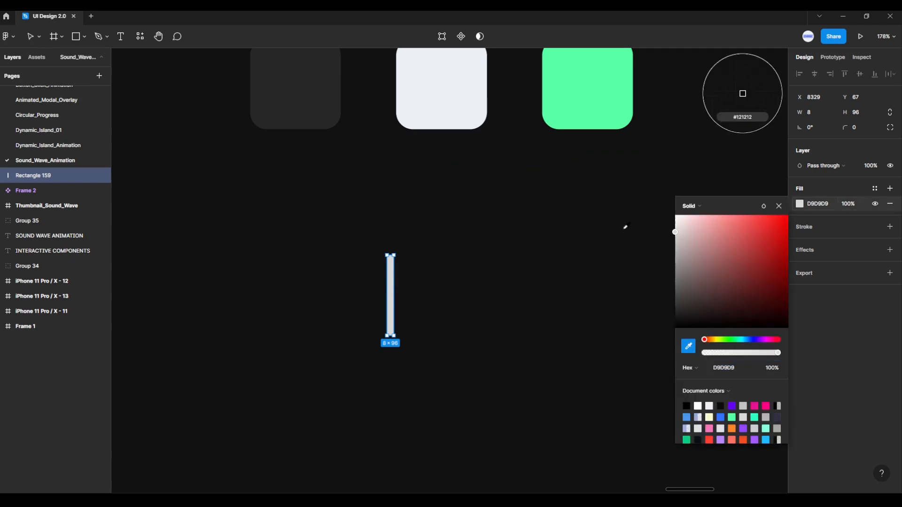
click(585, 85)
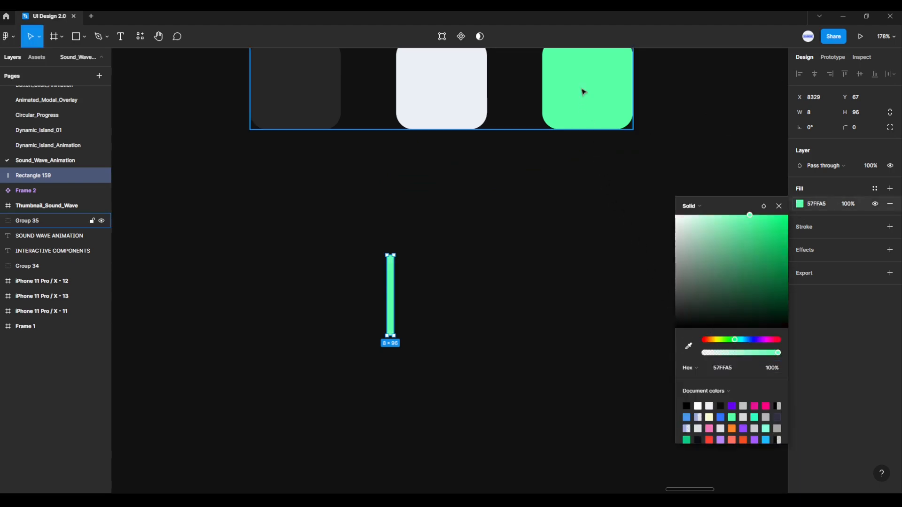
click(603, 230)
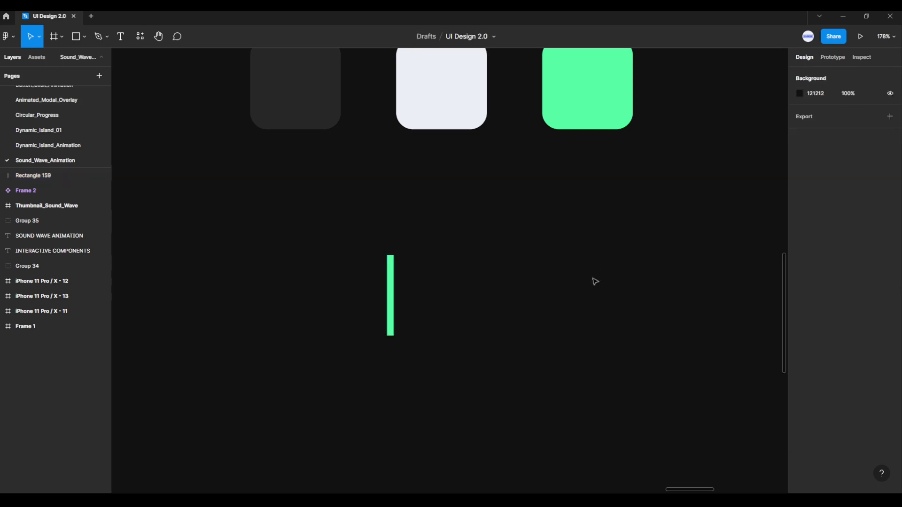
Round the green bar's ends with a corner radius of 20.
drag(359, 247, 459, 359)
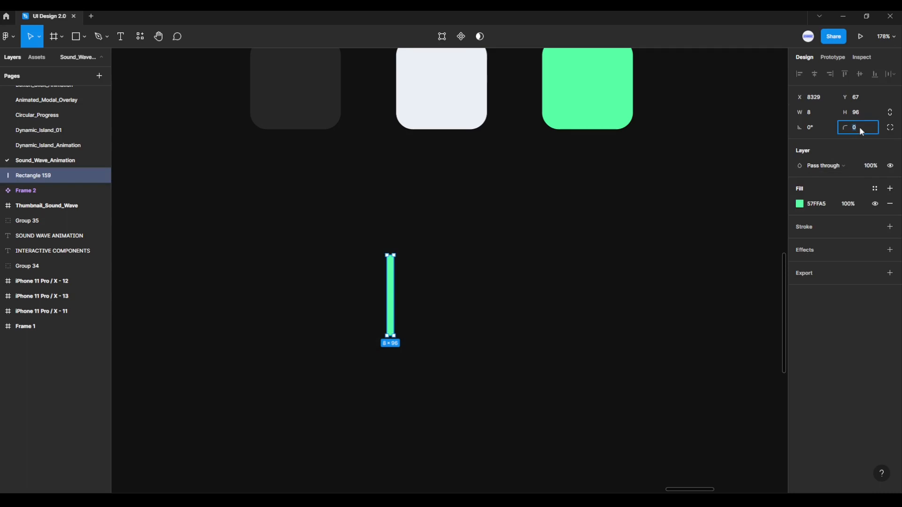
key(Return)
scroll(413, 318, up, 5)
click(413, 318)
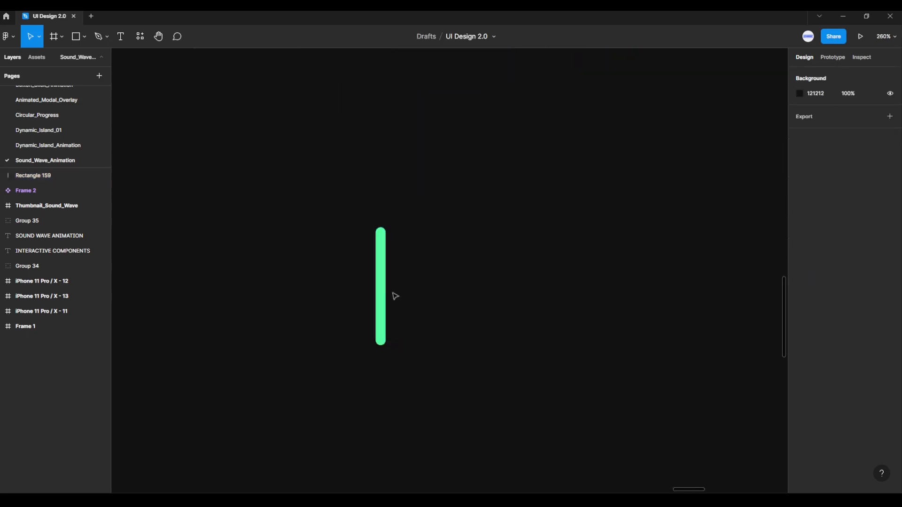
Duplicate the green bar sideways into a row of ten bars with a spacing of 8 between them.
click(383, 294)
drag(383, 294, 558, 305)
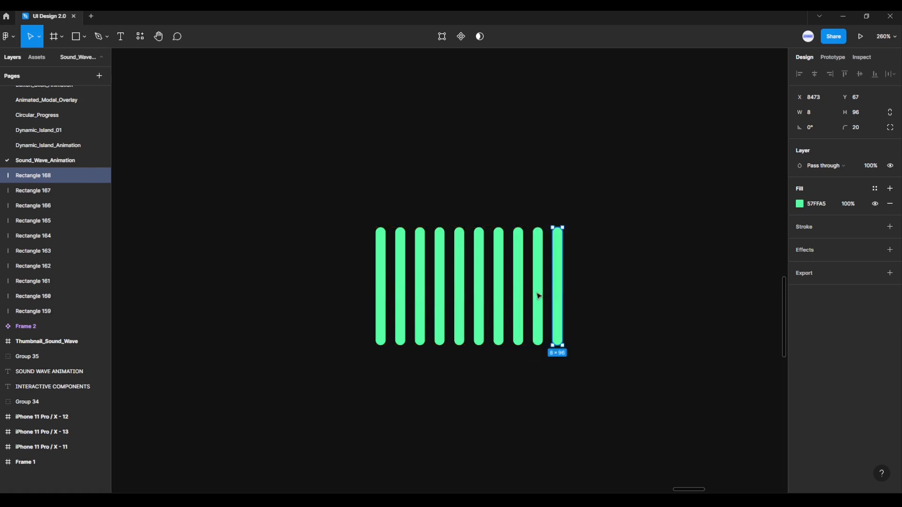
Count the duplicated bars by going through the row one bar at a time.
click(381, 264)
click(399, 266)
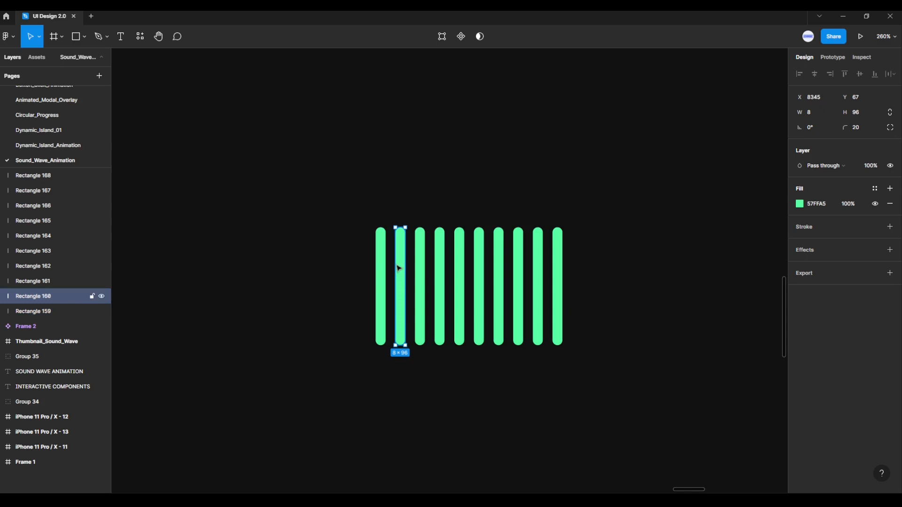
click(421, 277)
click(440, 282)
click(458, 289)
click(478, 296)
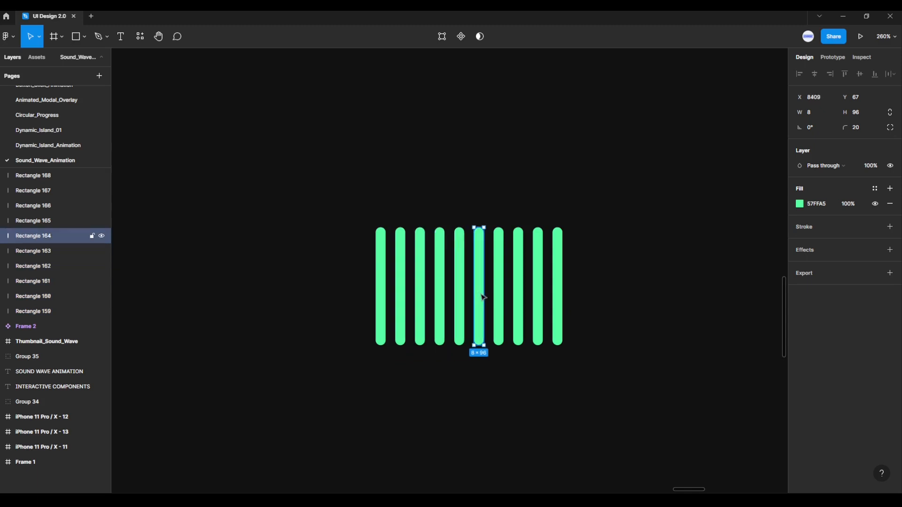
click(500, 302)
click(518, 306)
click(538, 311)
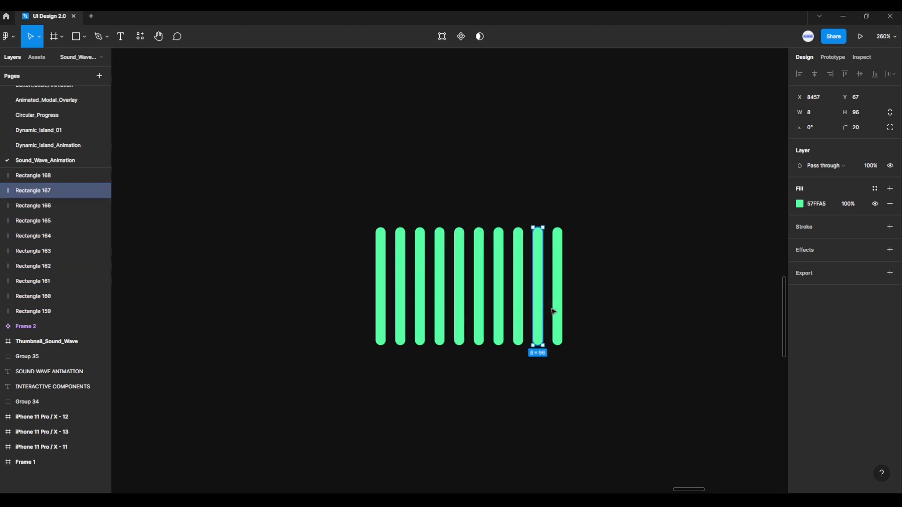
click(557, 313)
click(319, 201)
Align all ten bars on their vertical centers.
drag(305, 189, 611, 344)
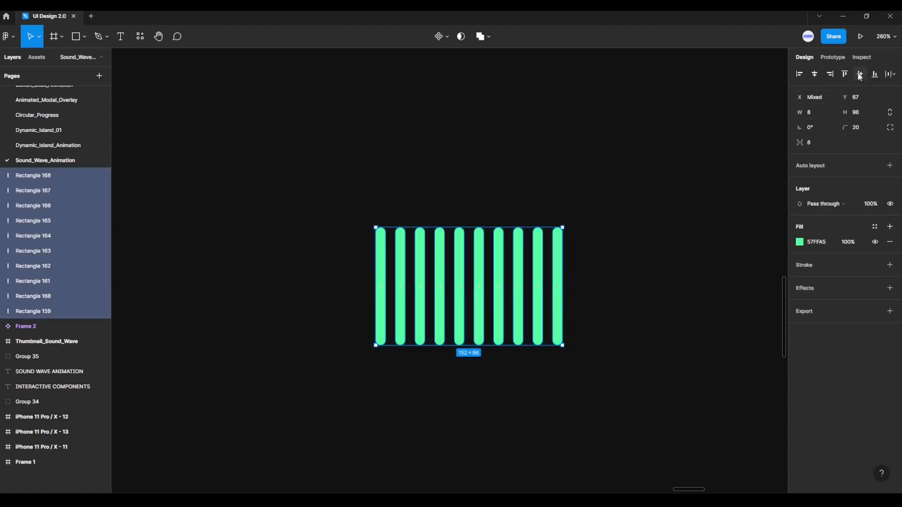
click(709, 266)
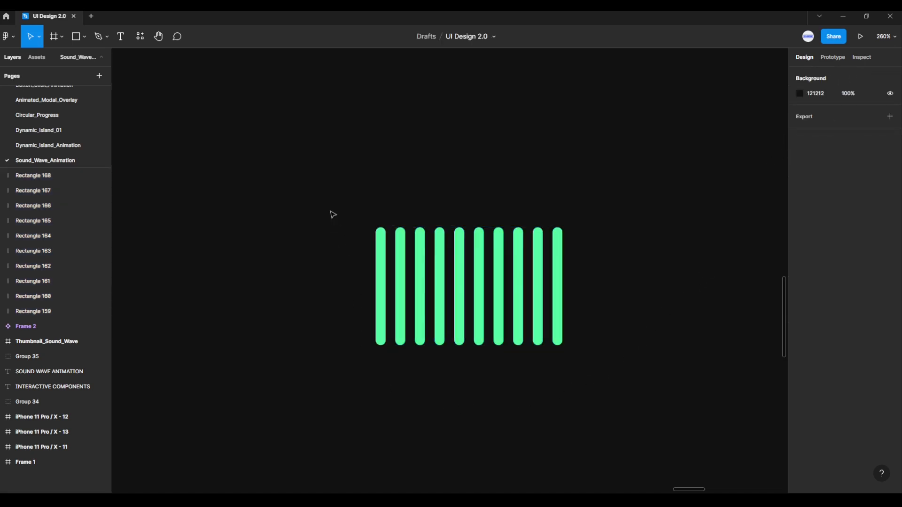
Group the ten bars and wrap the group in a frame.
drag(325, 192, 616, 395)
right_click(518, 276)
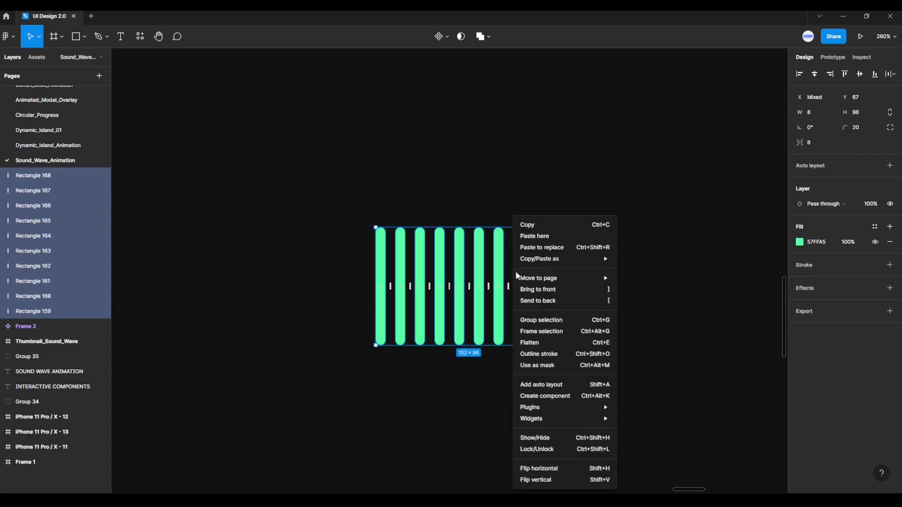
click(543, 326)
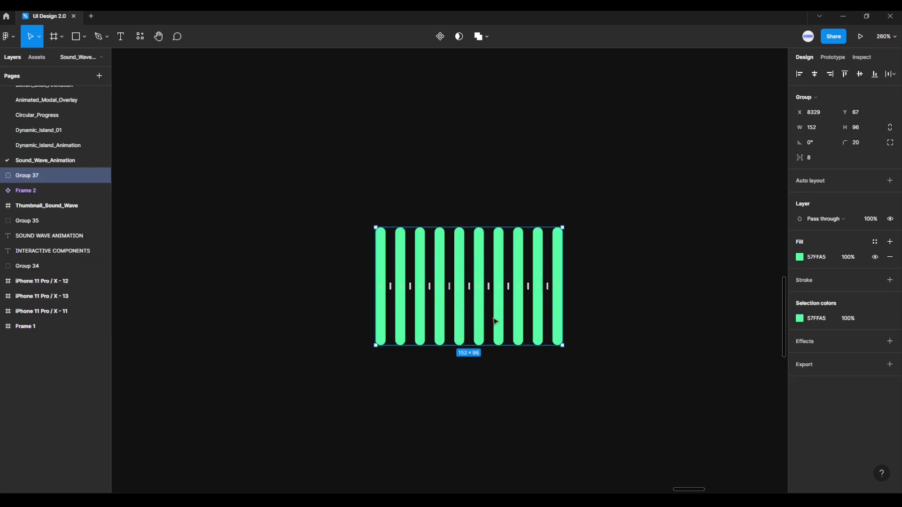
right_click(498, 272)
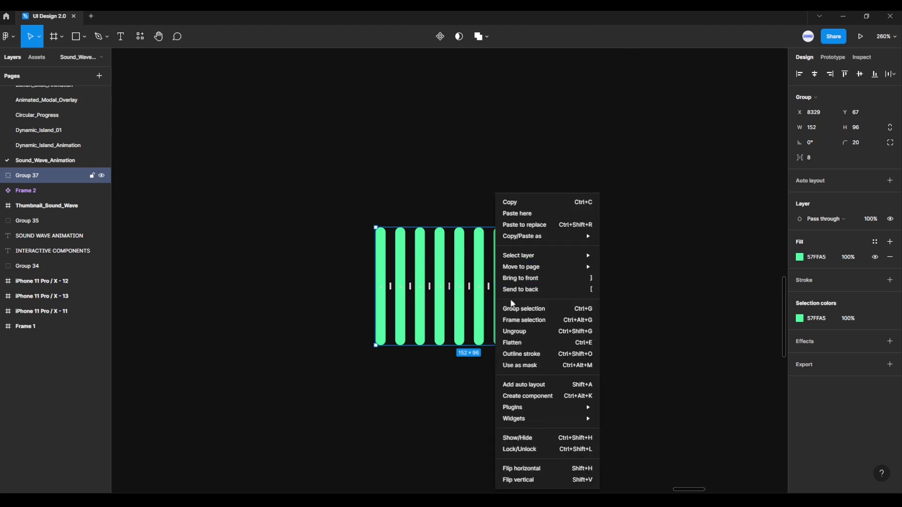
click(530, 323)
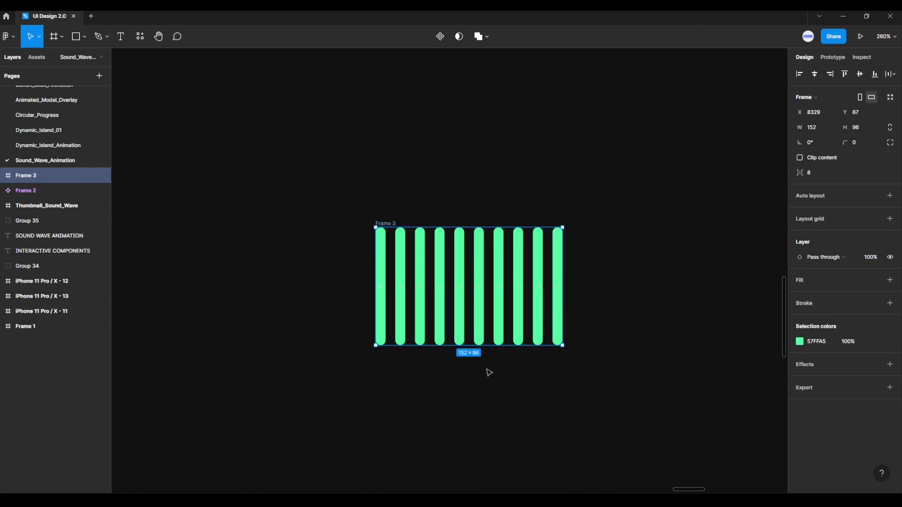
Shorten the first bar in the frame to a height of 20, keeping it vertically centered.
scroll(371, 308, up, 5)
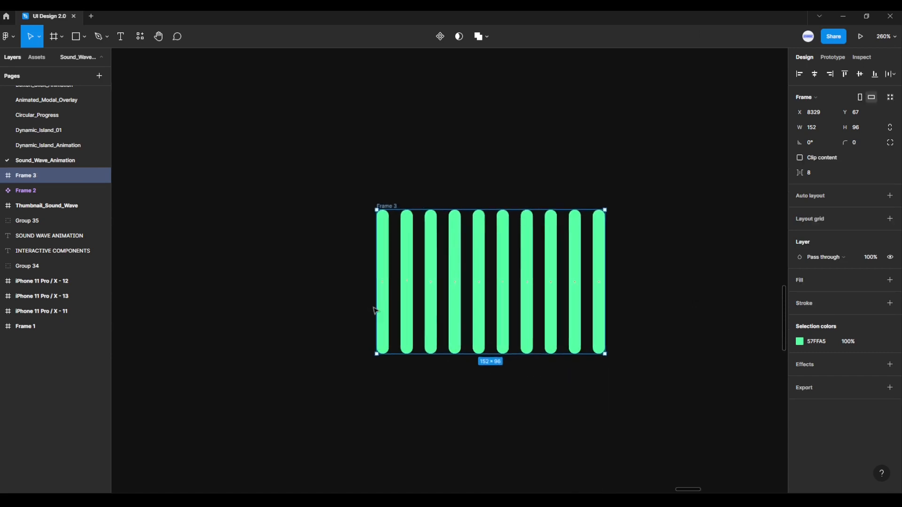
click(358, 274)
click(386, 260)
double_click(388, 261)
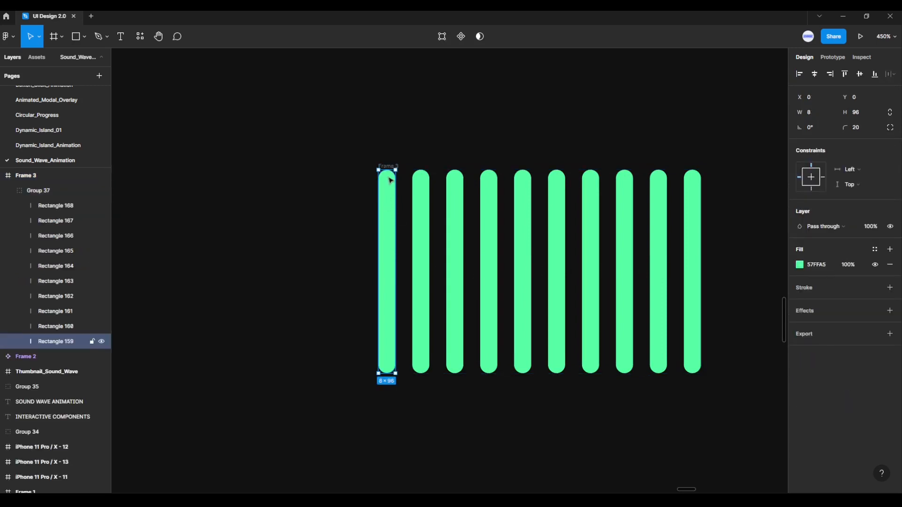
drag(387, 177, 389, 251)
Shorten the second bar to a height of 40 and the third to 60, both about their centers.
click(421, 271)
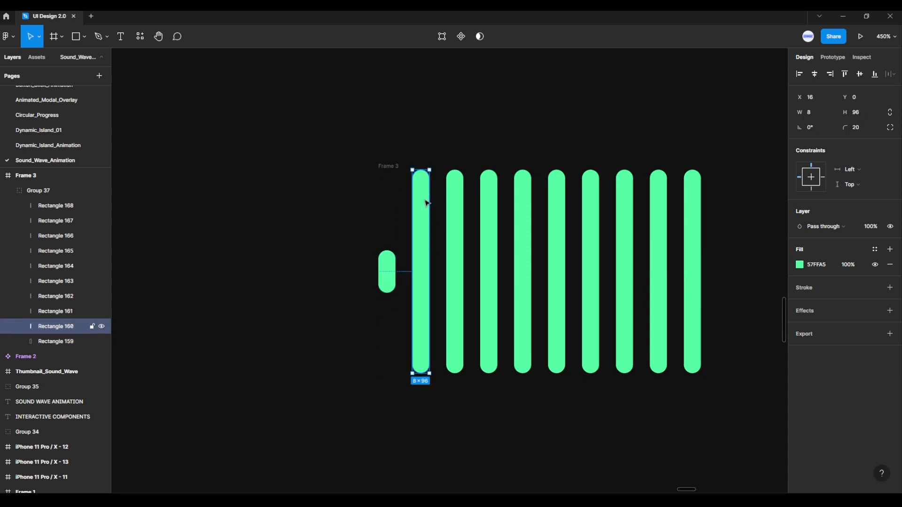
drag(422, 171, 420, 228)
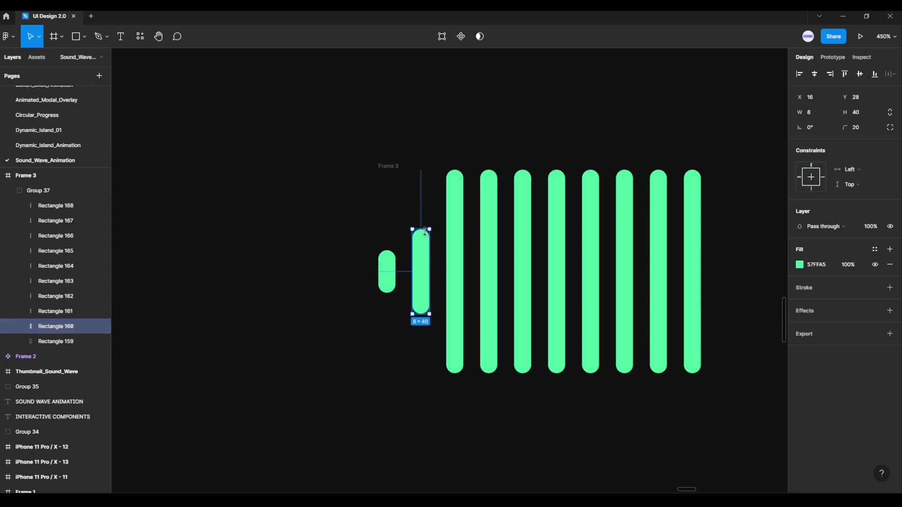
click(461, 193)
drag(455, 171, 454, 208)
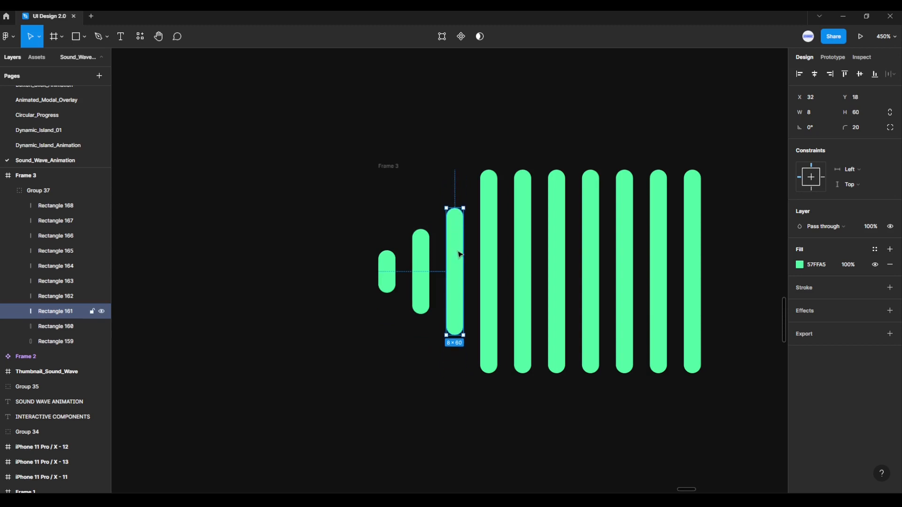
Shorten the fourth bar to a height of 40 and the fifth to 20, keeping both vertically centered.
click(488, 240)
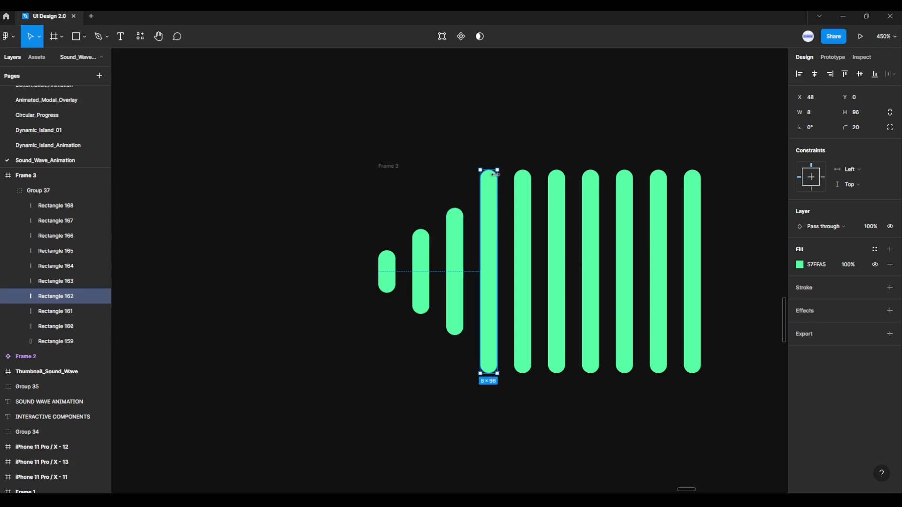
drag(491, 170, 489, 228)
click(525, 216)
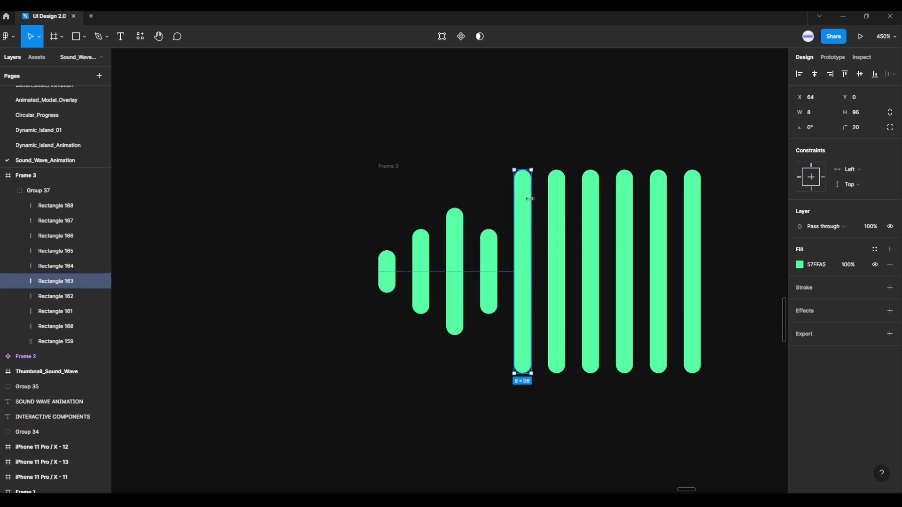
drag(524, 170, 526, 249)
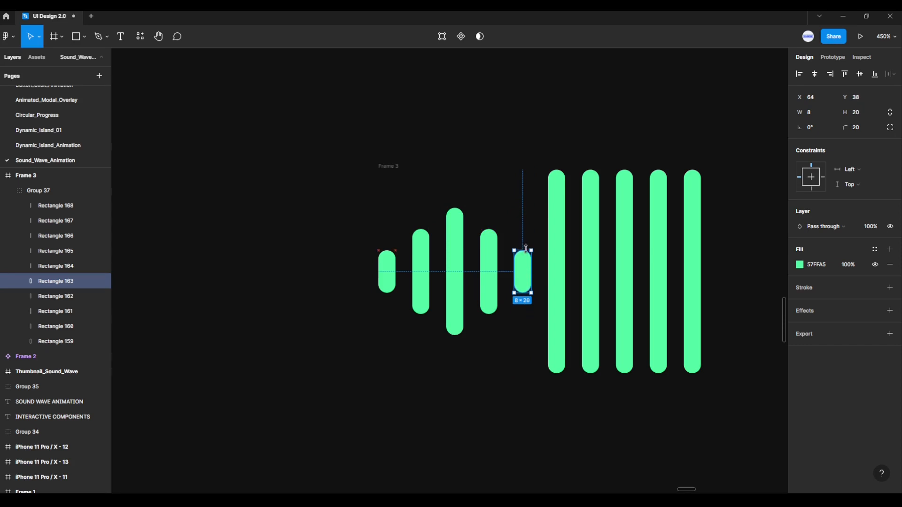
Shorten the sixth bar to a height of 40 and the seventh to 60 about their centers.
click(561, 227)
drag(558, 176, 559, 231)
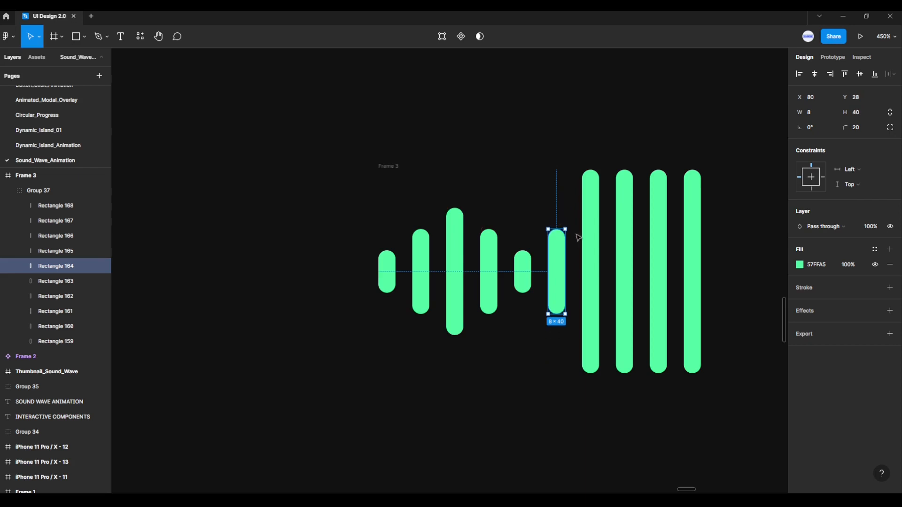
click(590, 240)
drag(594, 171, 596, 205)
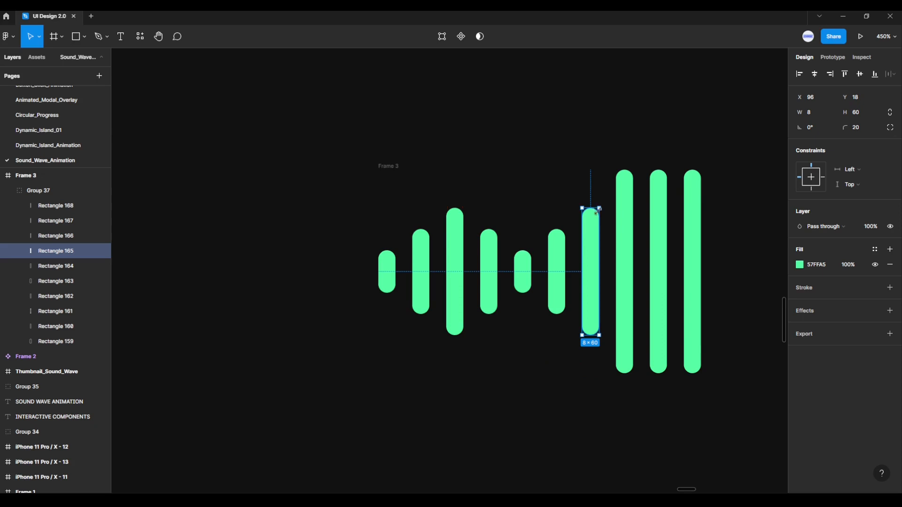
Shorten the eighth bar to a height of 40 and the ninth to 20, both about their centers.
click(628, 231)
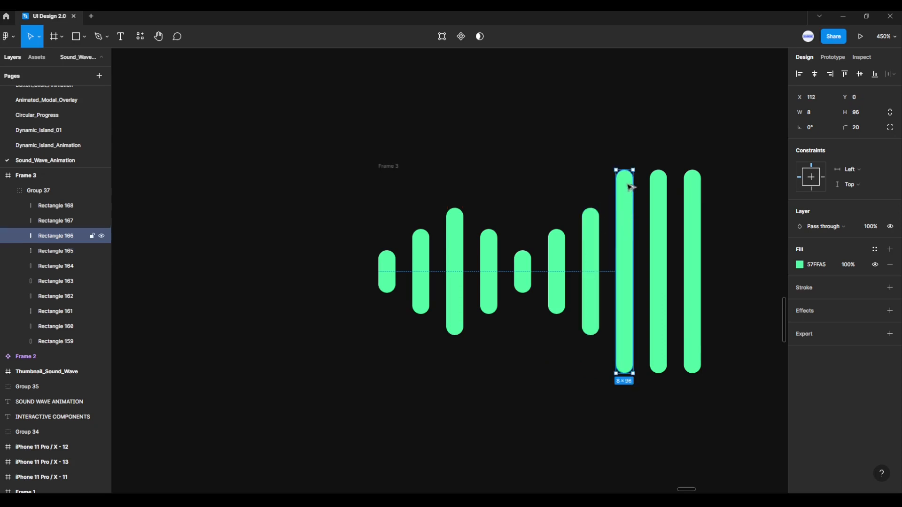
drag(624, 170, 625, 227)
click(661, 218)
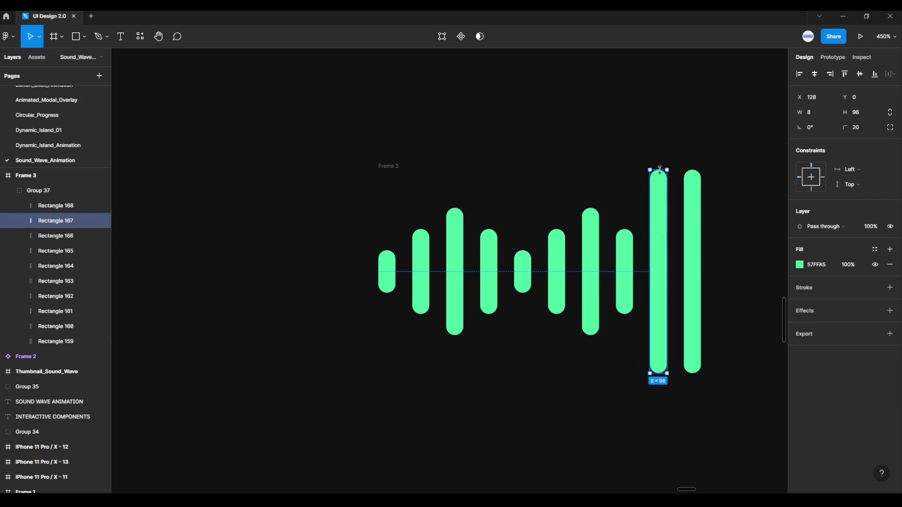
drag(660, 169, 662, 250)
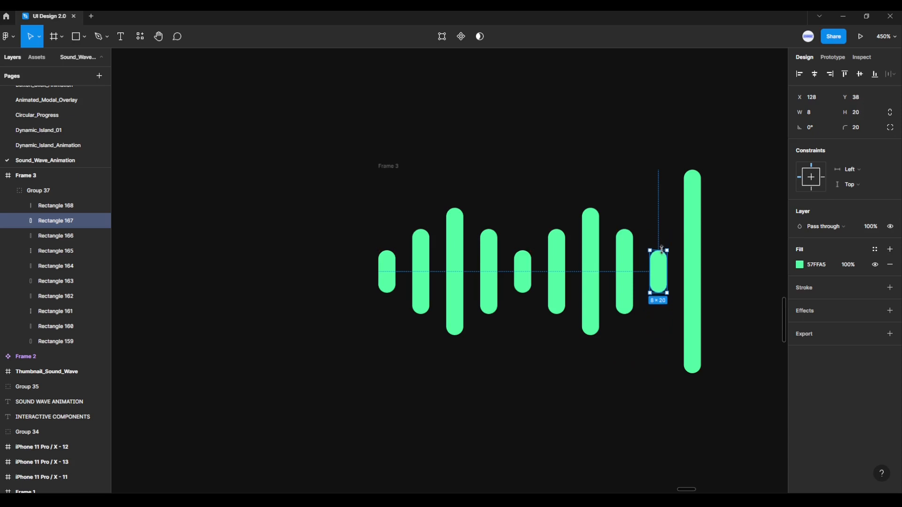
Shorten the tenth bar to a height of 8, keeping it vertically centered.
click(694, 226)
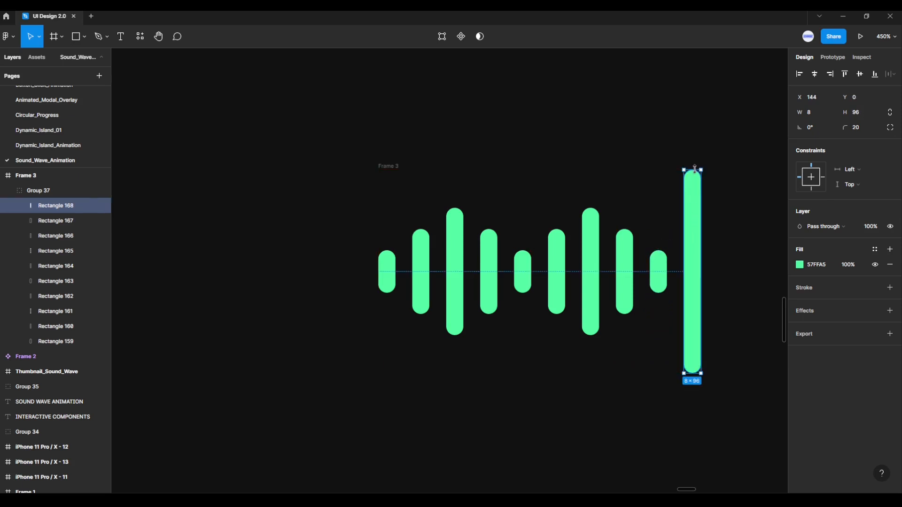
drag(695, 169, 697, 263)
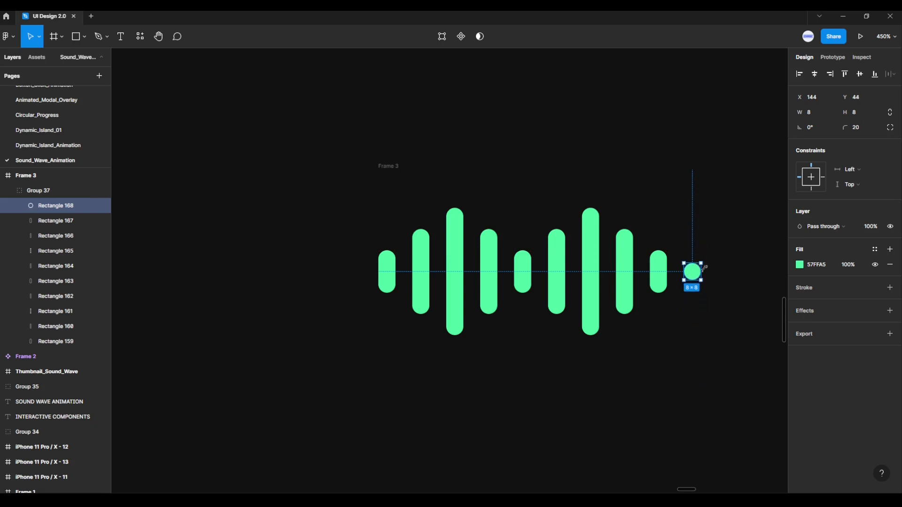
click(741, 324)
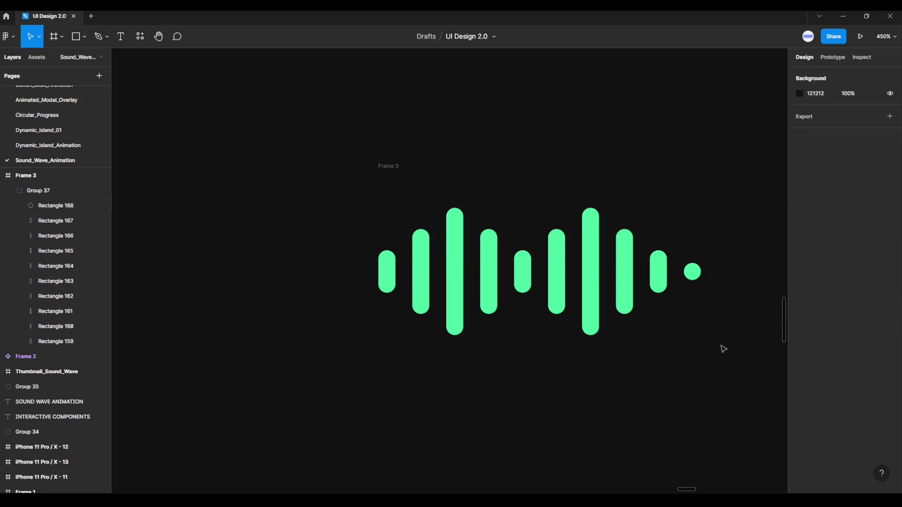
Copy the group of ten bars, paste it on the empty canvas outside the frame and place the copy above and left of the frame.
click(564, 276)
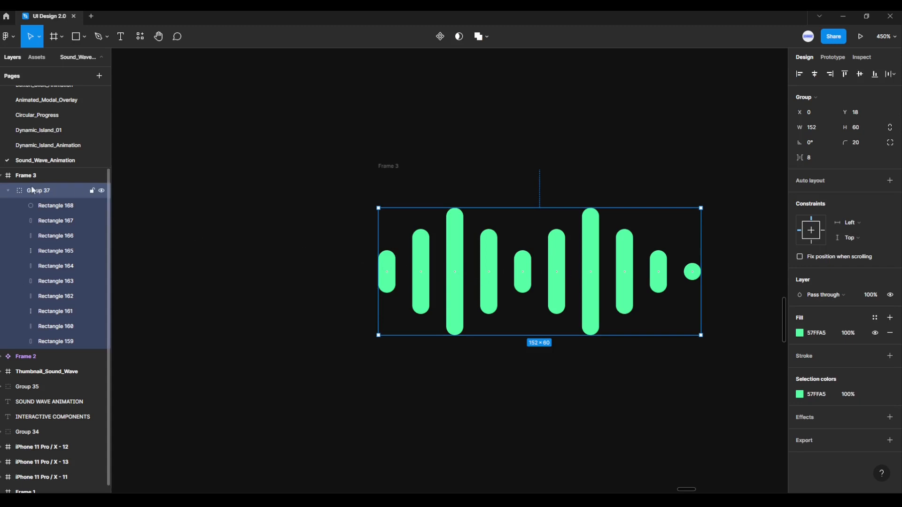
click(7, 190)
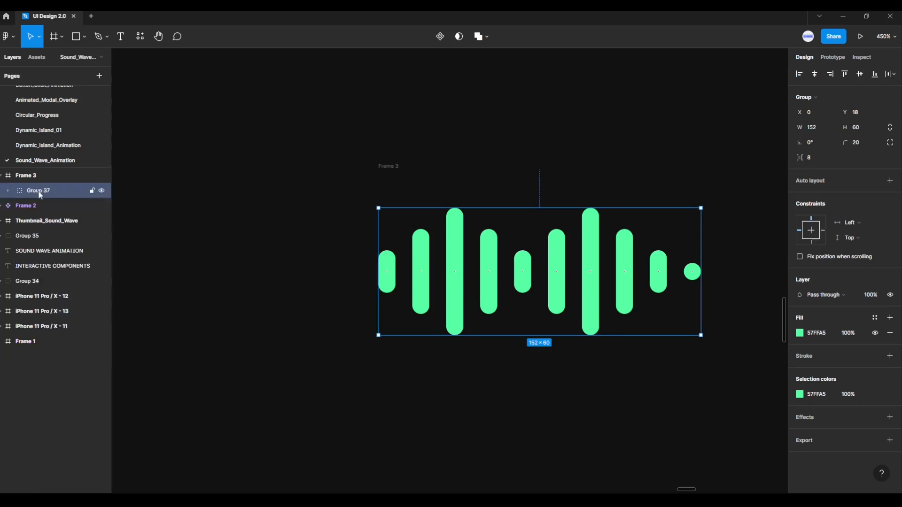
right_click(457, 252)
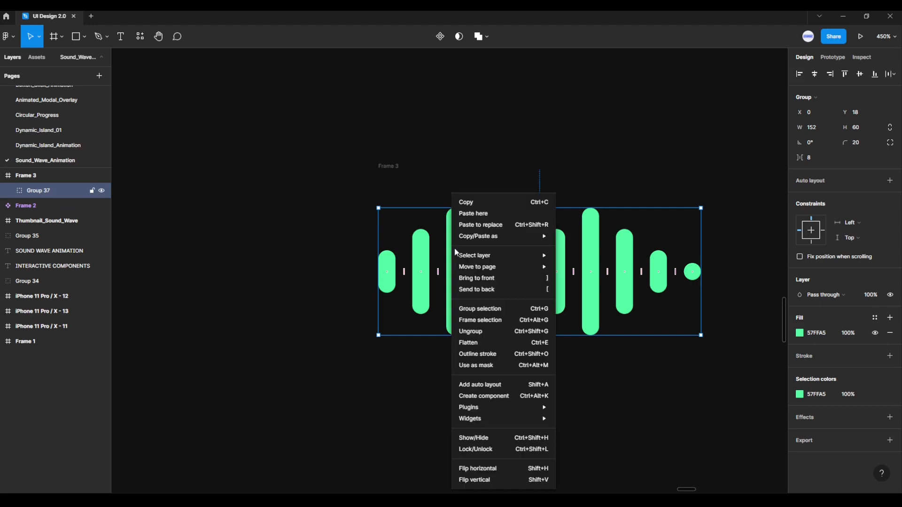
click(469, 203)
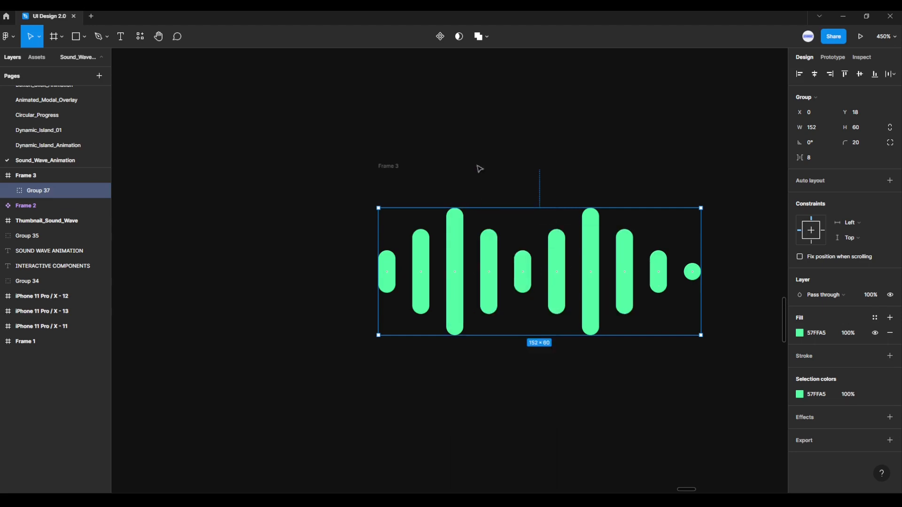
click(483, 151)
scroll(486, 157, down, 3)
scroll(487, 161, up, 4)
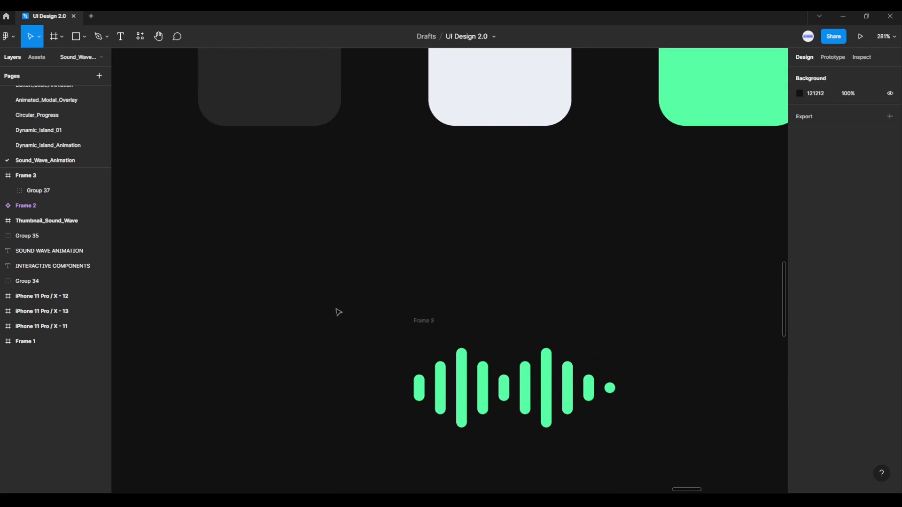
drag(324, 335, 358, 254)
right_click(219, 271)
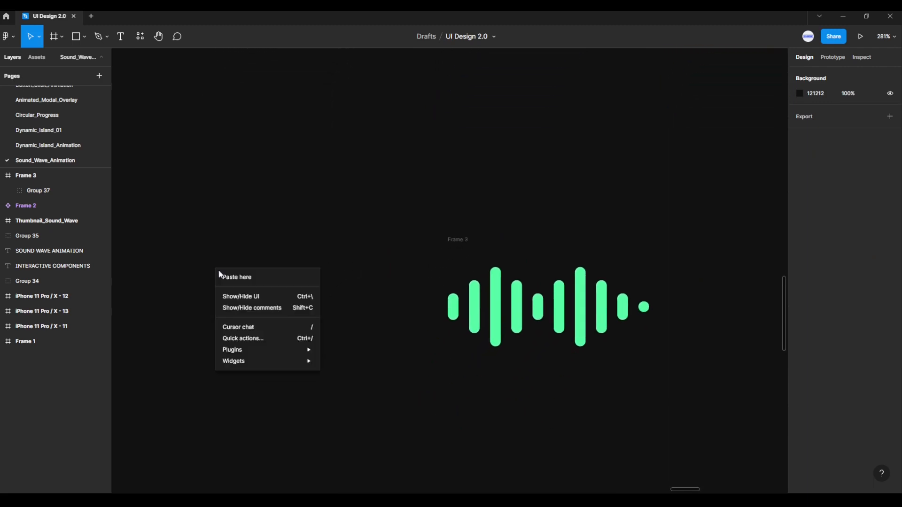
click(242, 278)
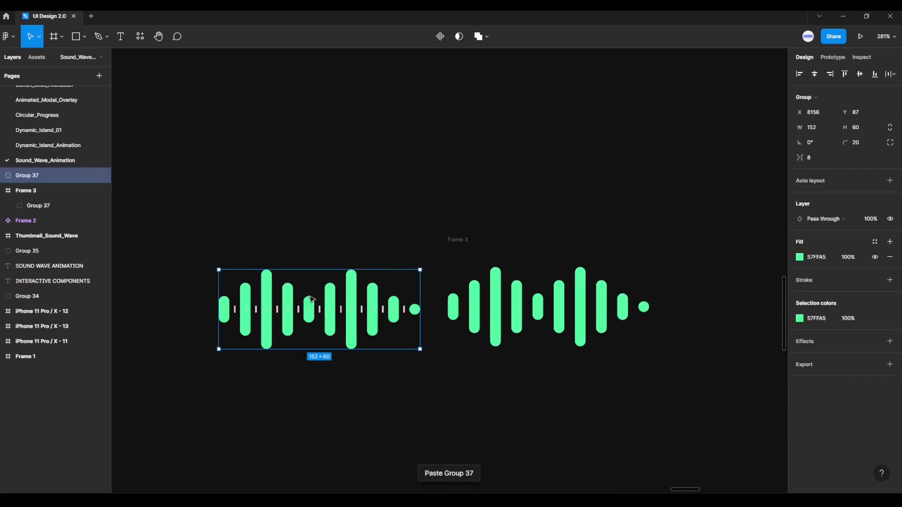
drag(328, 300, 282, 177)
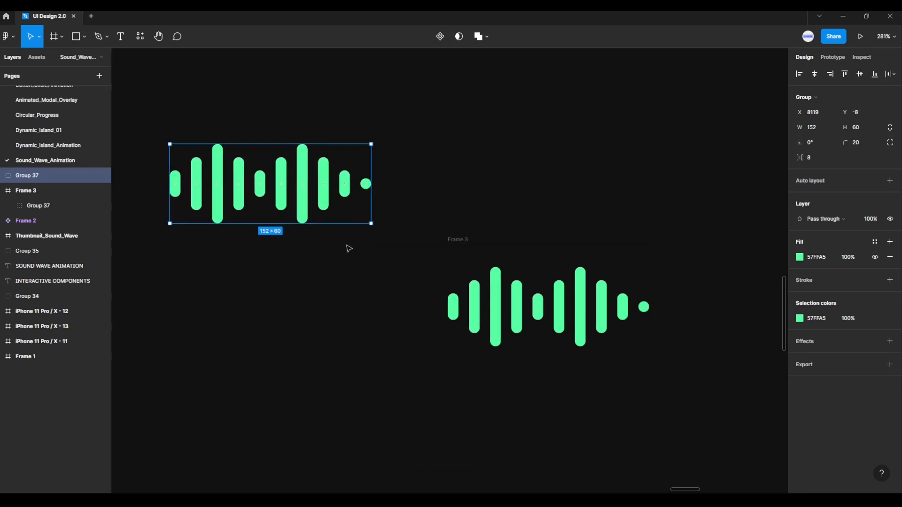
click(387, 292)
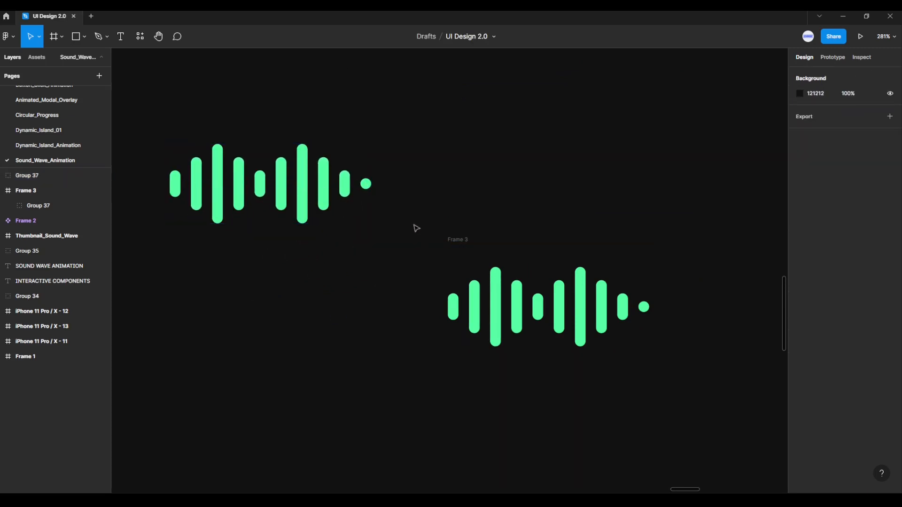
Select the original bar frame and turn it into a component.
drag(413, 225, 694, 396)
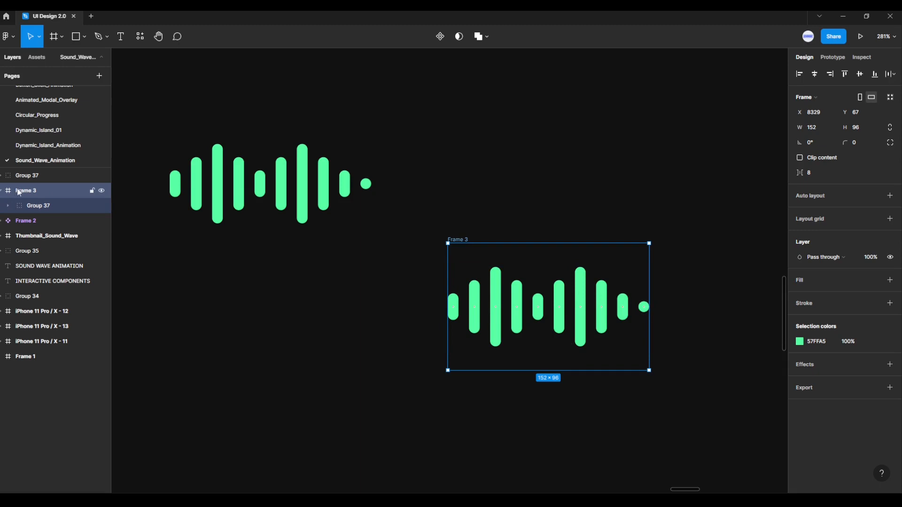
click(2, 191)
click(3, 191)
click(7, 193)
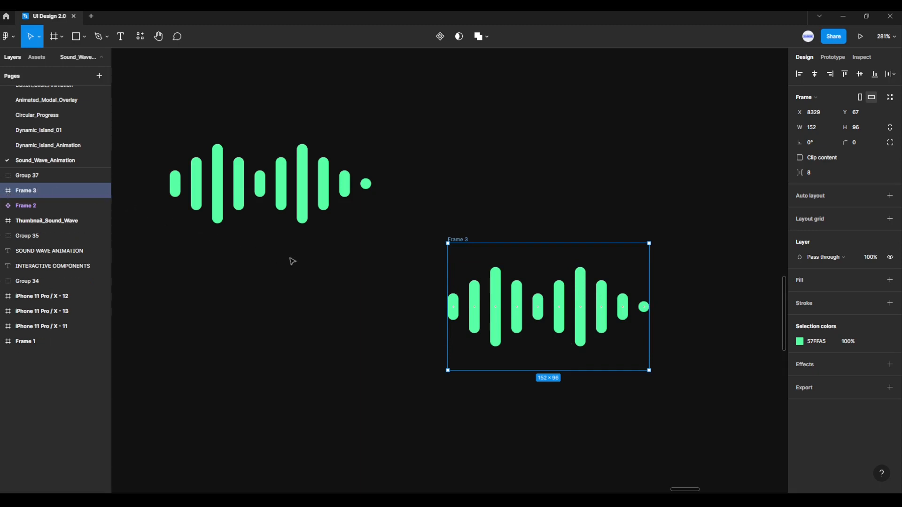
click(440, 38)
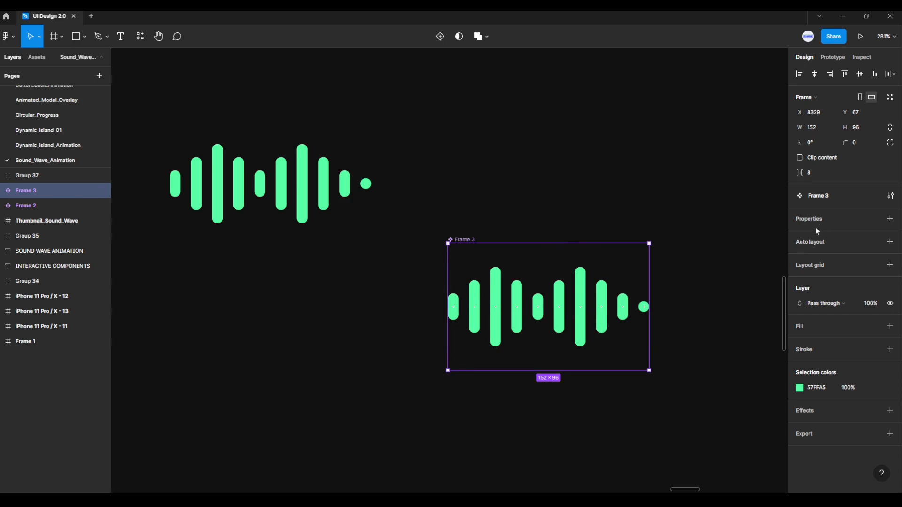
Create a Variant property on the bar component and add a second variant below the default one.
click(891, 220)
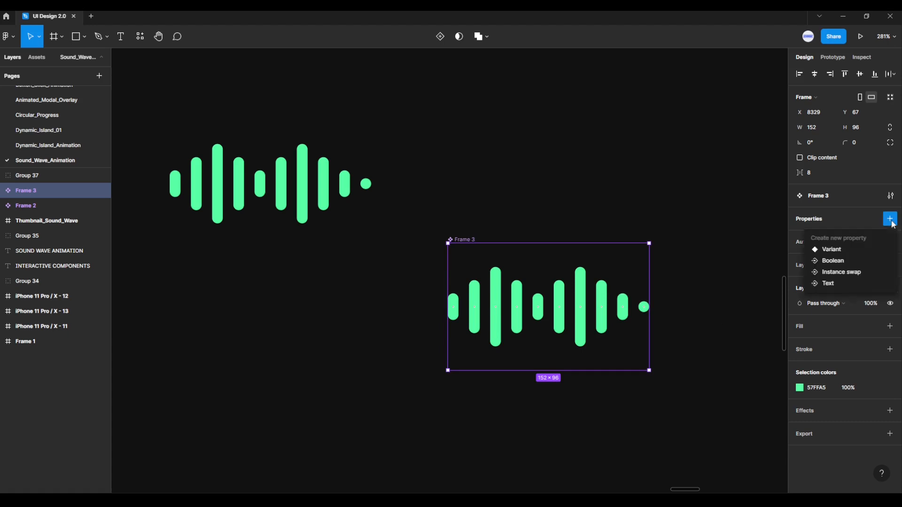
click(839, 254)
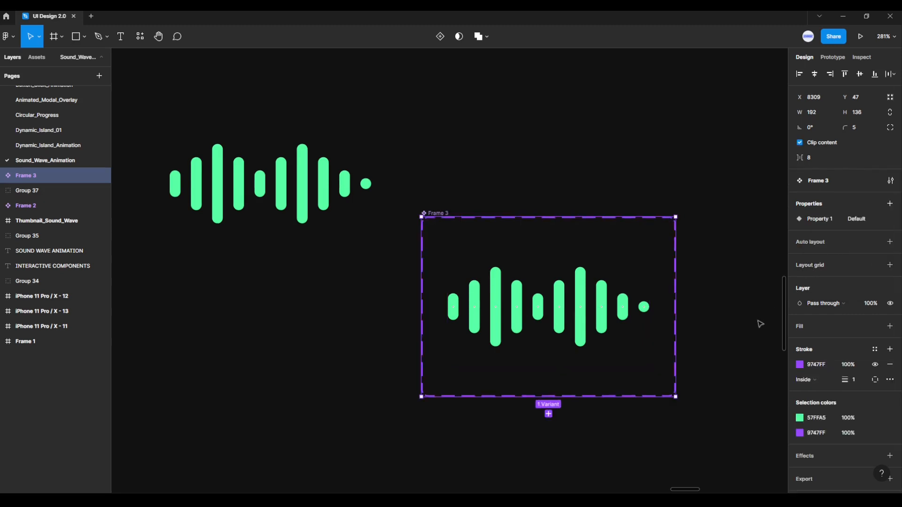
click(548, 414)
drag(702, 423, 685, 290)
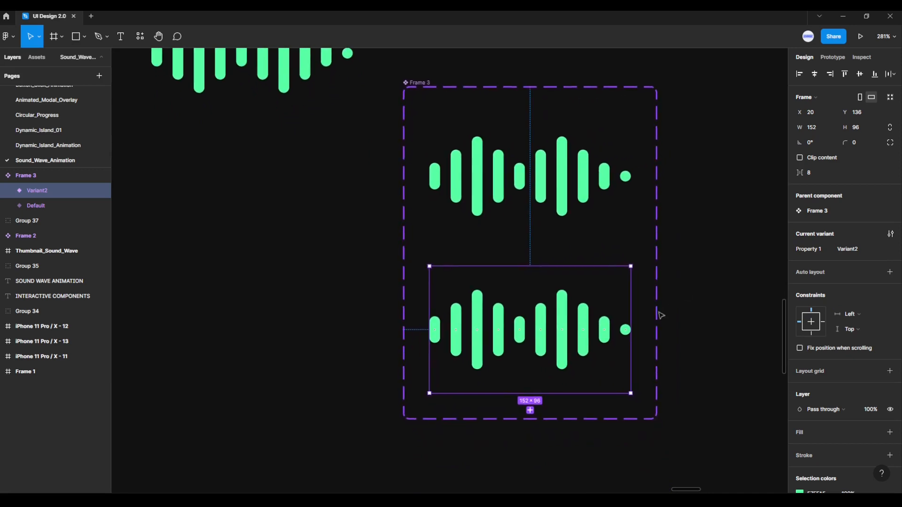
Lengthen the first bar in the second variant to a height of 40, keeping it vertically centered.
scroll(436, 329, up, 5)
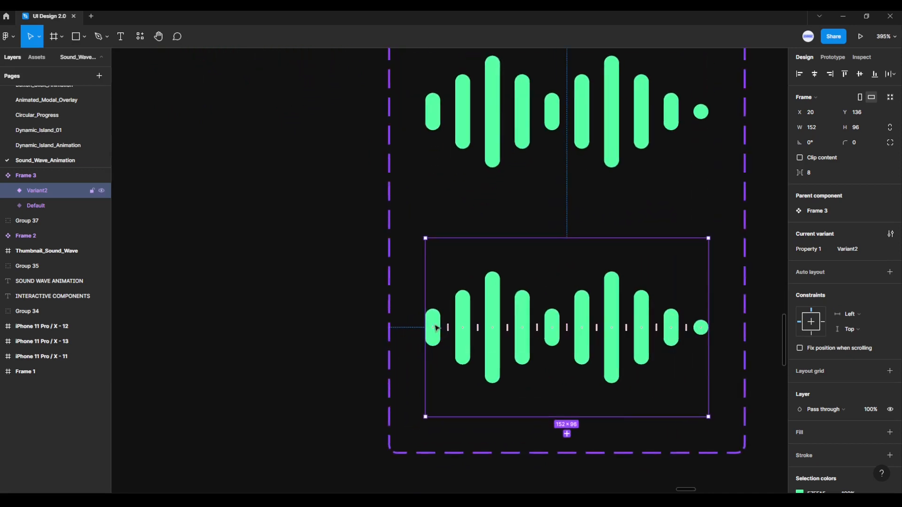
click(436, 327)
double_click(434, 327)
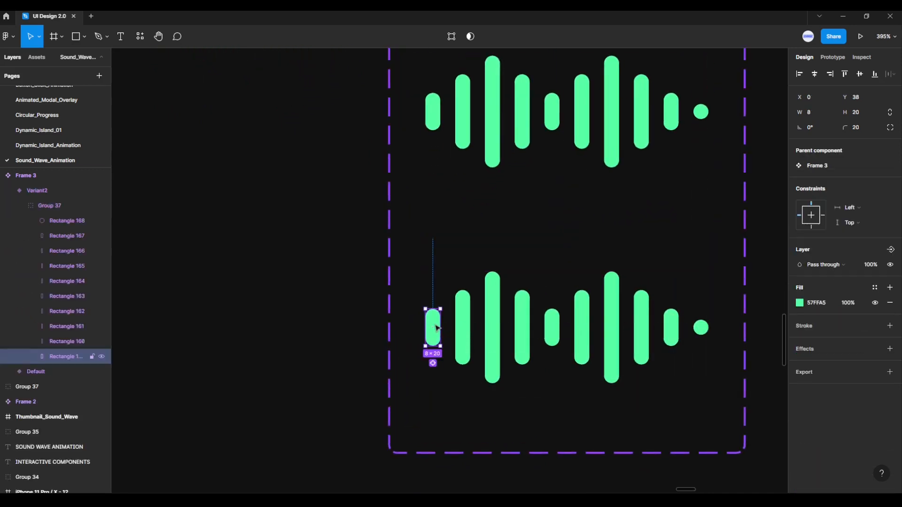
drag(436, 310, 435, 292)
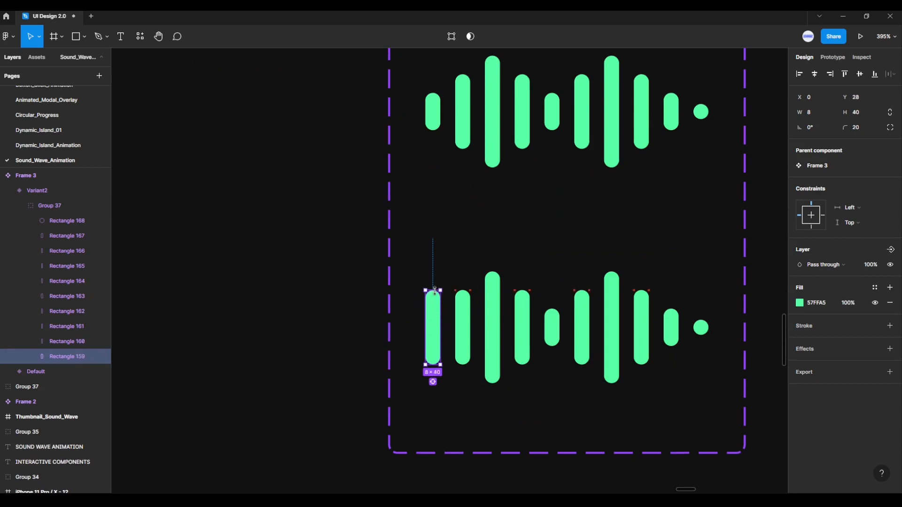
Resize the second to fifth bars of the second variant about their centers to heights of 60, 40, 20 and 8.
click(468, 324)
drag(463, 288, 552, 320)
click(499, 298)
click(522, 318)
click(552, 326)
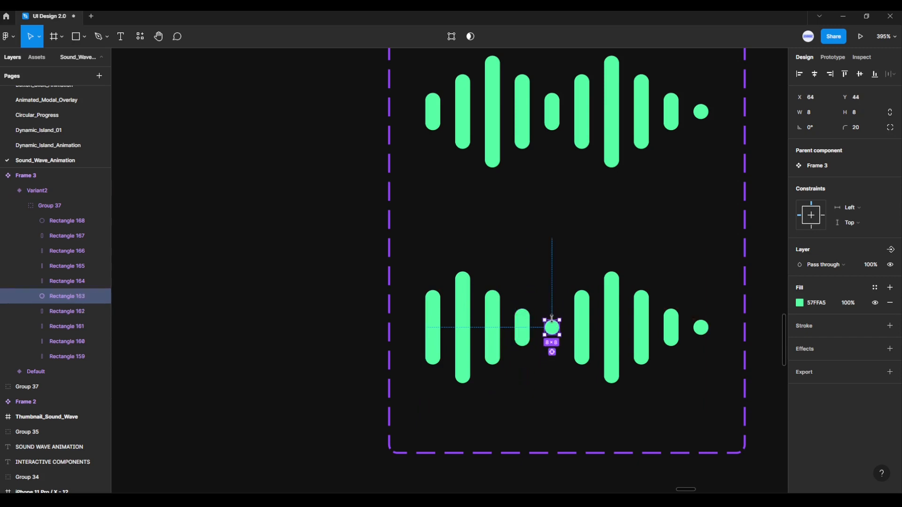
Resize the sixth to eighth bars of the second variant about their centers to heights of 20, 40 and 60.
click(582, 332)
drag(583, 291, 582, 308)
click(613, 332)
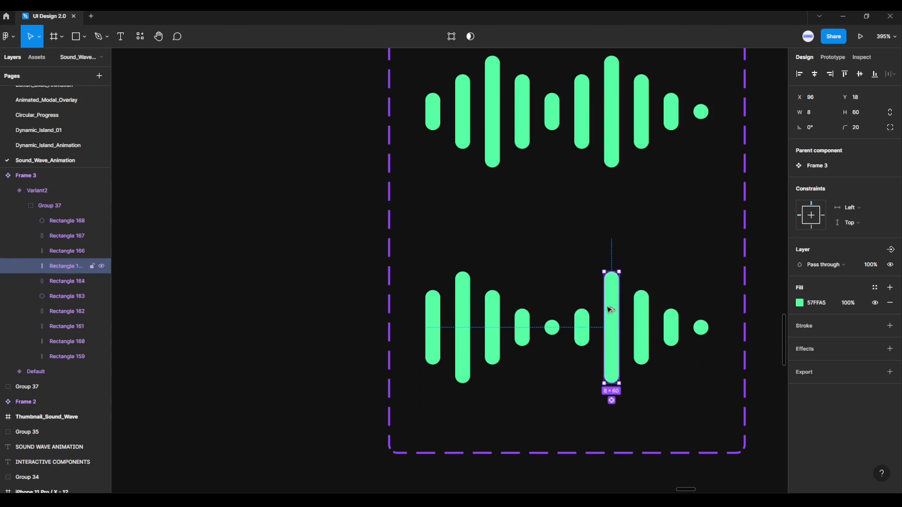
drag(614, 277, 641, 271)
click(643, 330)
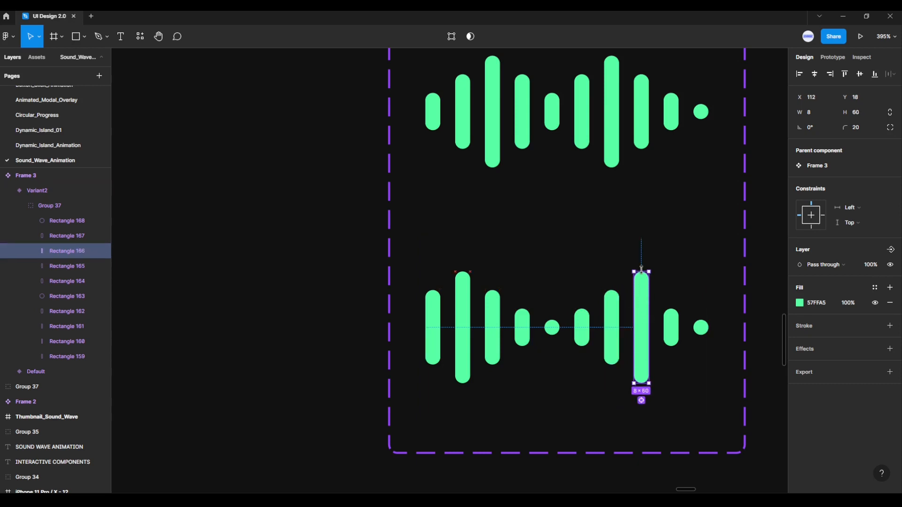
Lengthen the second variant's ninth bar to a height of 40 and its tenth to 20, both about their centers.
click(671, 324)
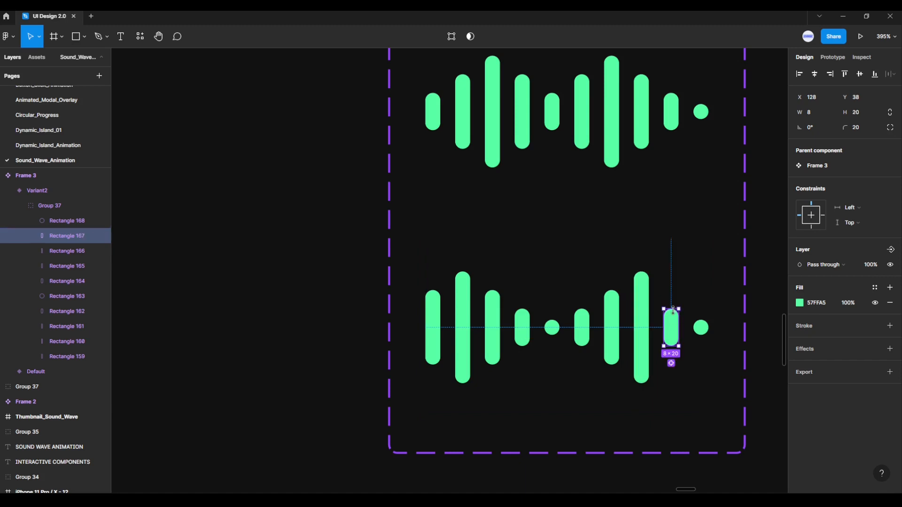
drag(673, 310, 673, 292)
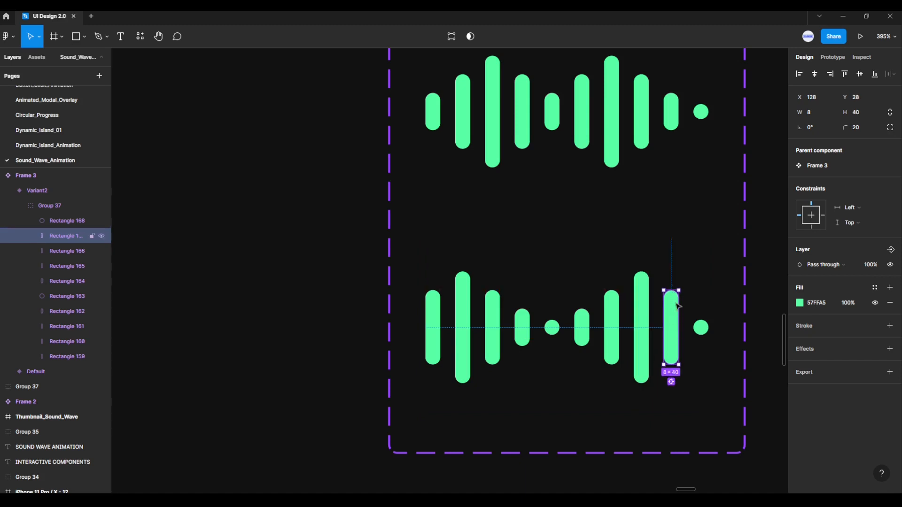
click(700, 326)
drag(701, 320, 700, 309)
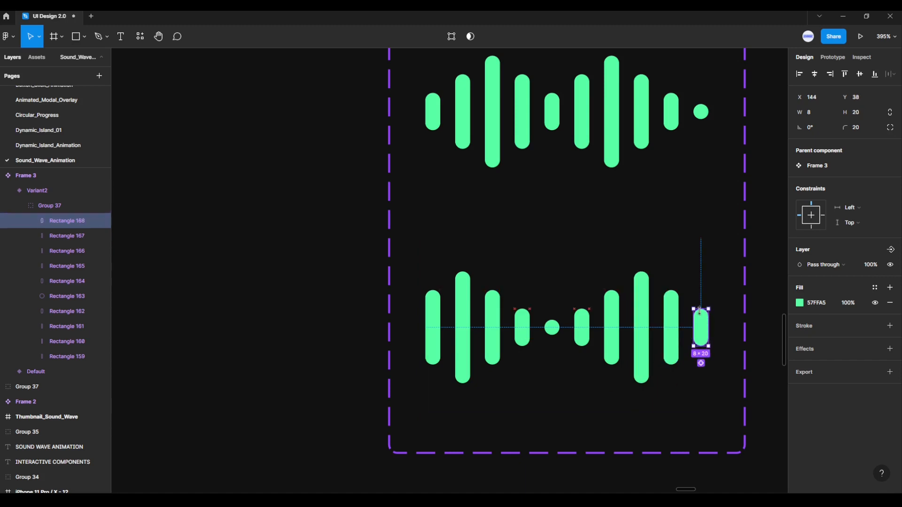
click(744, 348)
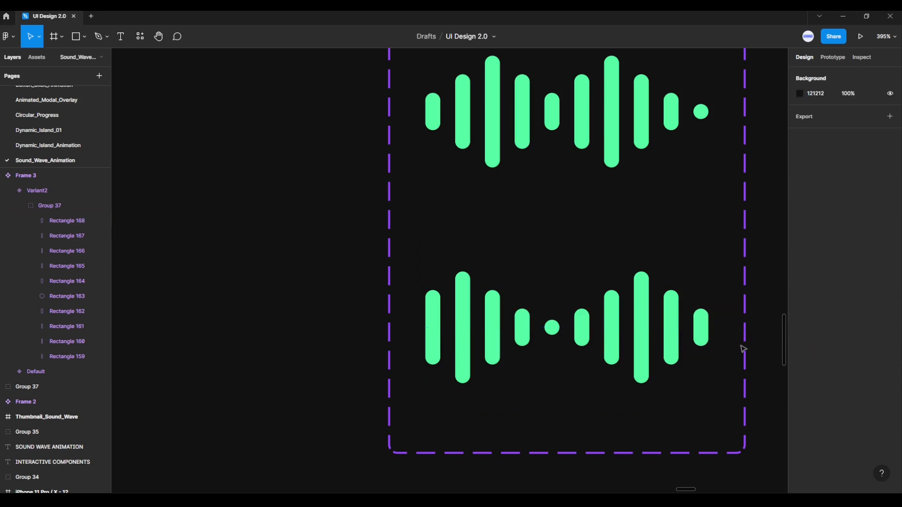
Add a third variant to the component based on the second variant.
click(639, 342)
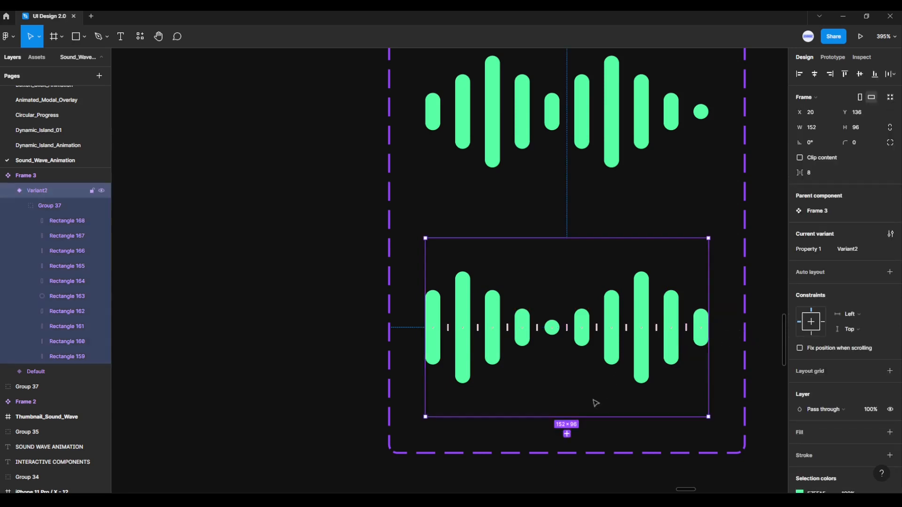
click(567, 434)
scroll(634, 423, down, 5)
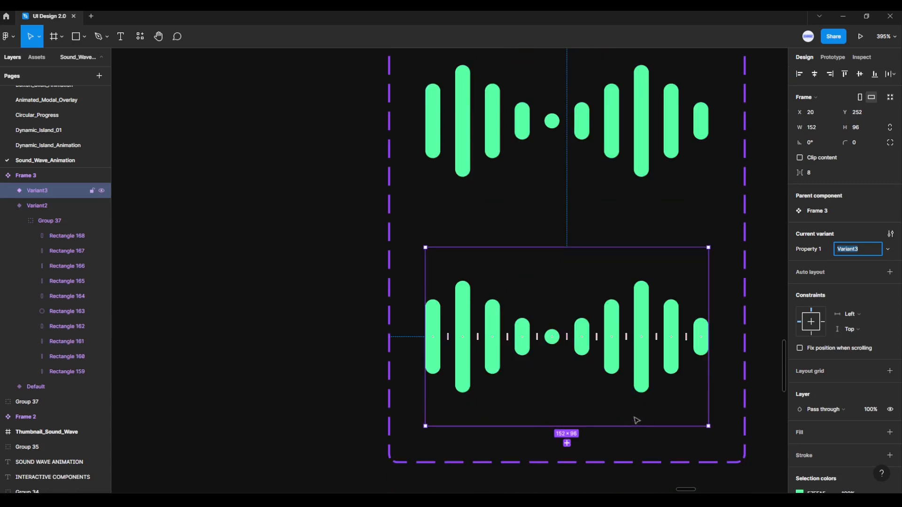
Resize the first to fourth bars of the third variant about their centers to heights of 8, 20, 8 and 40.
scroll(634, 417, down, 2)
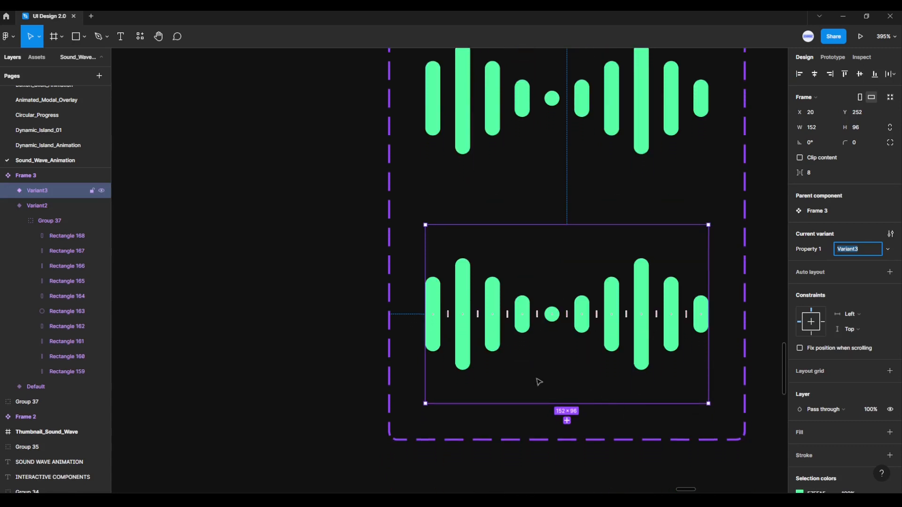
click(441, 319)
click(440, 317)
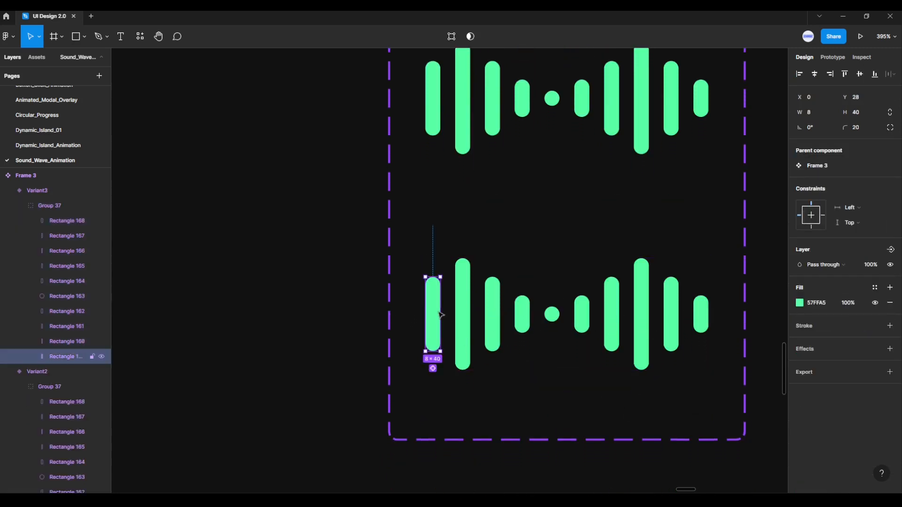
drag(433, 277, 433, 308)
click(461, 308)
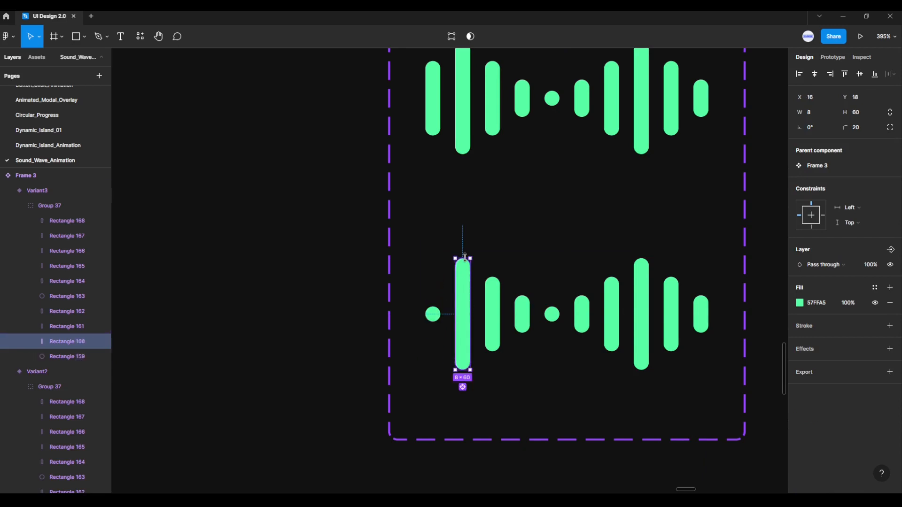
drag(464, 279, 524, 275)
click(491, 303)
click(522, 314)
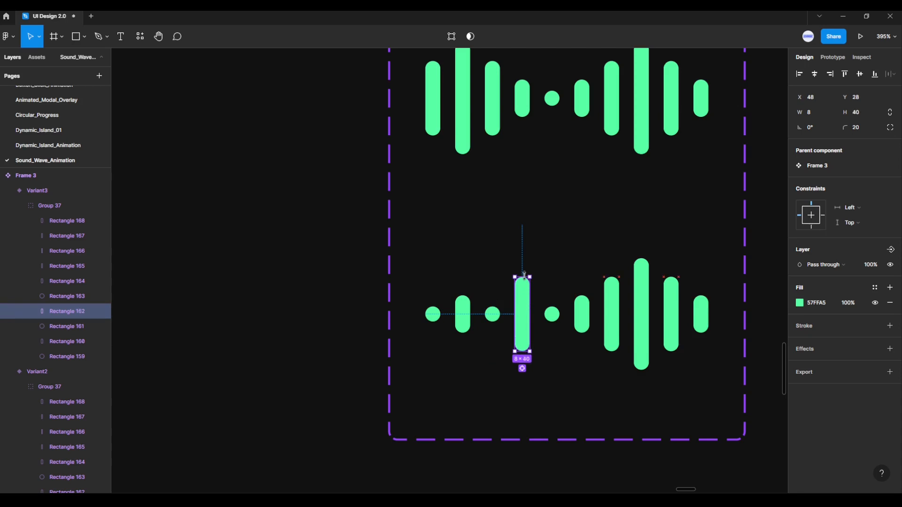
Lengthen the third variant's fifth bar to a height of 60 and its sixth to 40, both about their centers.
click(554, 315)
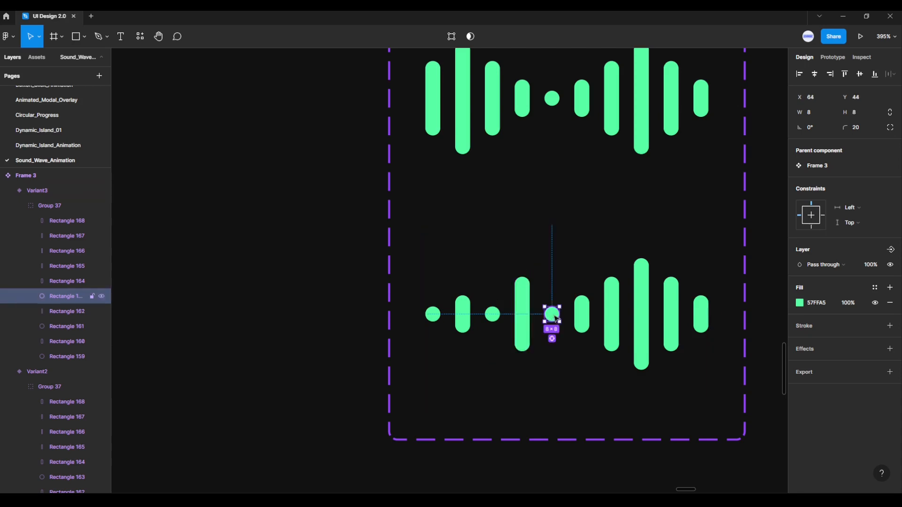
drag(552, 307, 553, 257)
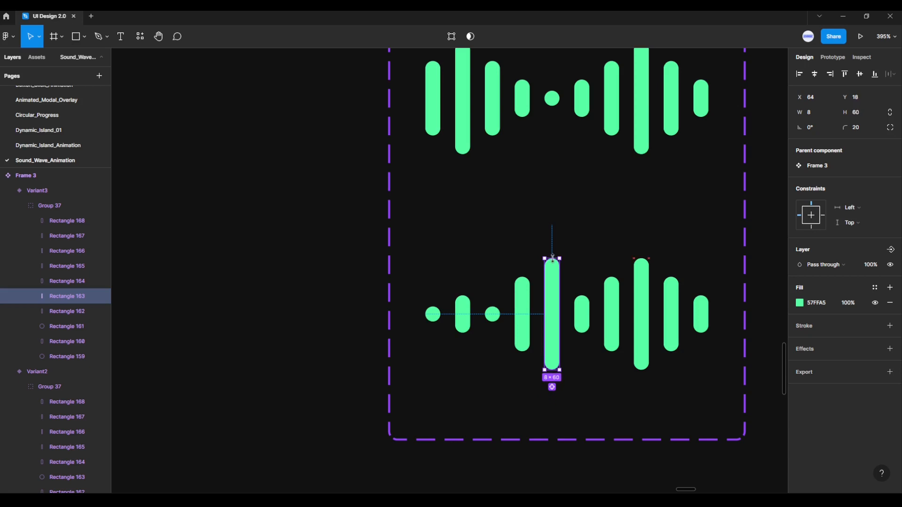
click(581, 312)
drag(581, 306, 578, 277)
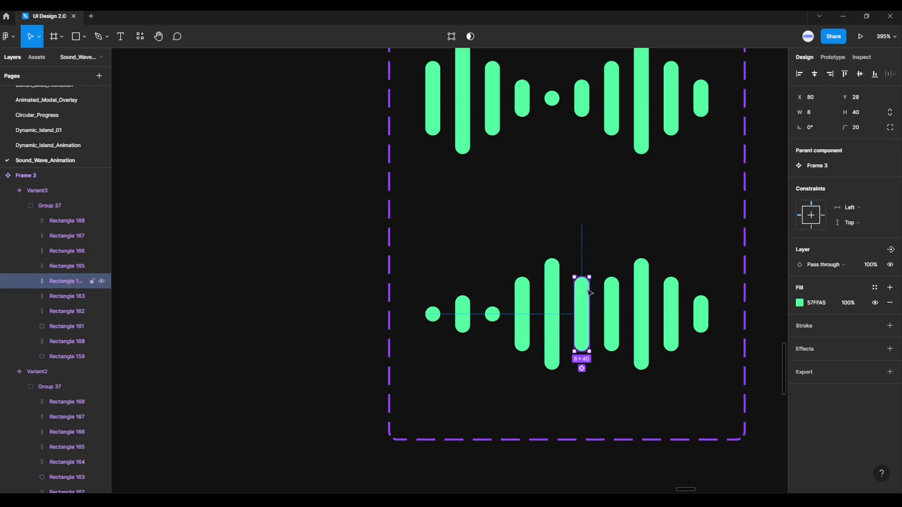
Resize the seventh to tenth bars of the third variant about their centers to heights of 20, 40, 60 and 40.
click(611, 313)
drag(610, 281, 612, 293)
click(645, 320)
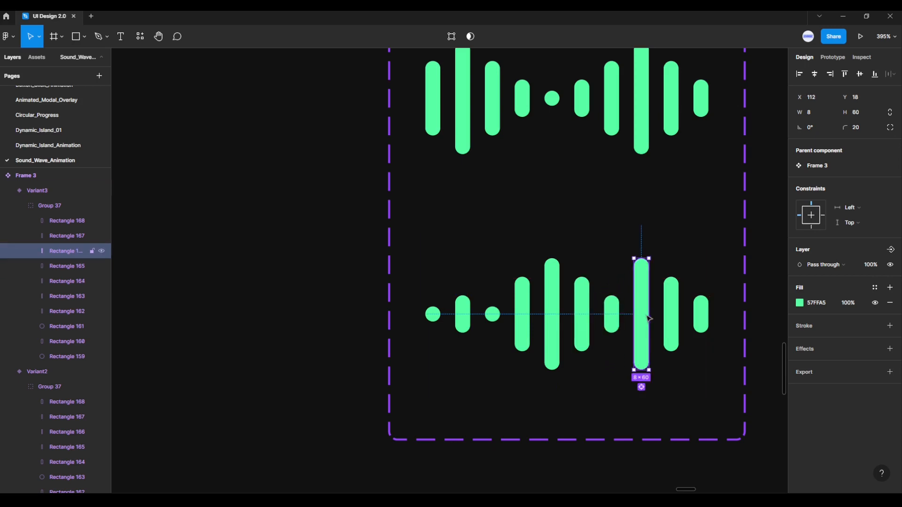
drag(644, 258, 666, 258)
click(672, 290)
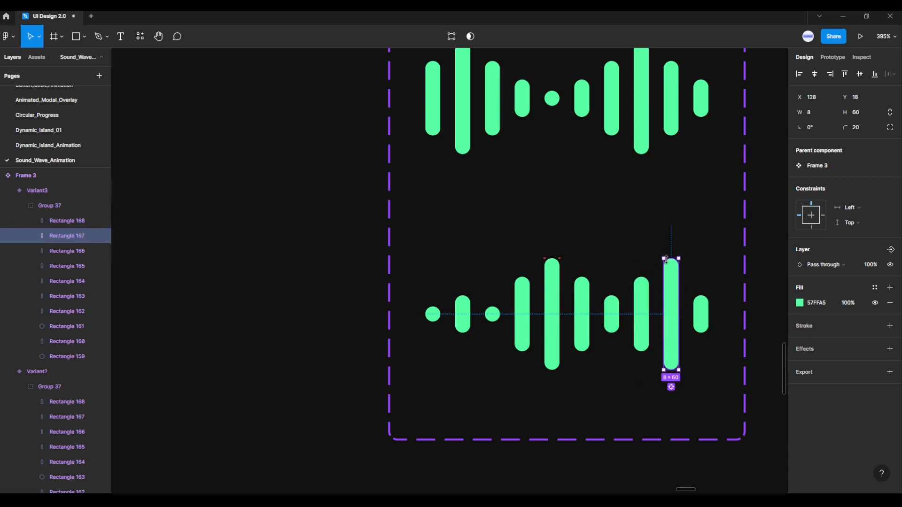
click(702, 313)
drag(701, 295, 700, 277)
click(719, 397)
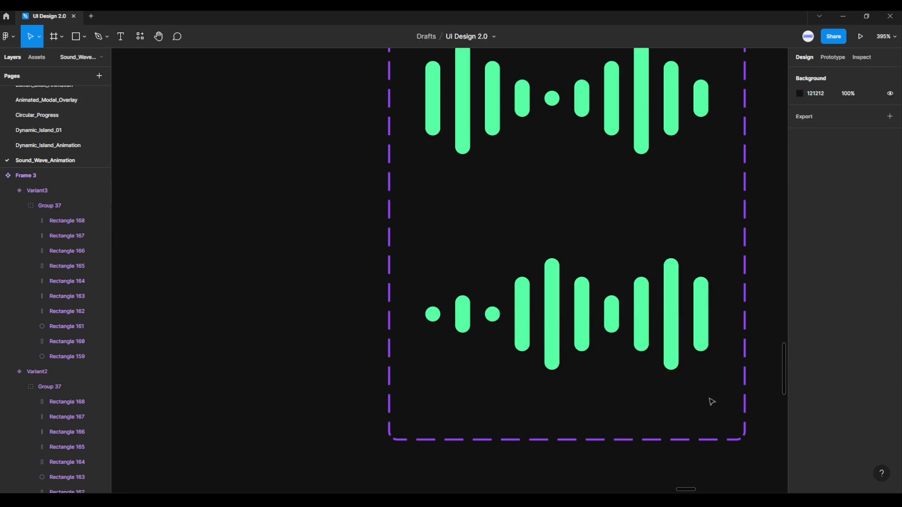
Add a fourth variant to the component based on the third variant.
click(637, 341)
scroll(611, 388, down, 1)
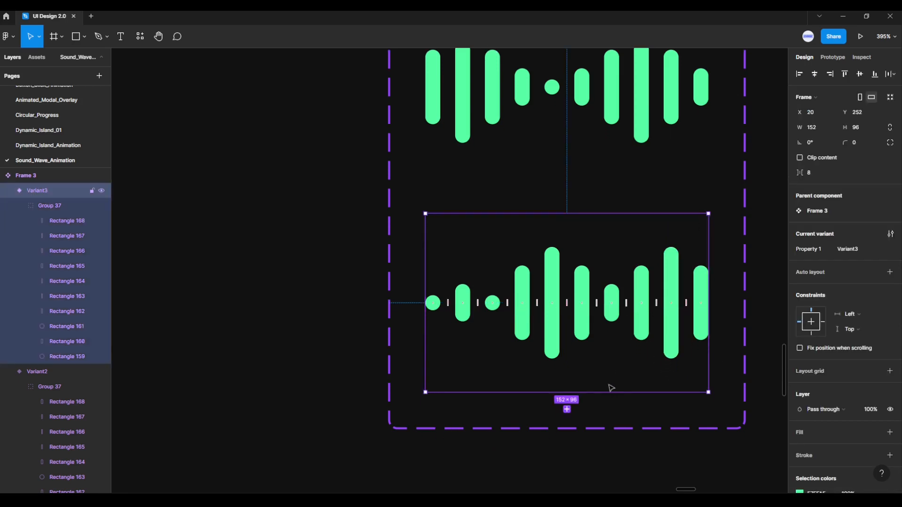
click(567, 410)
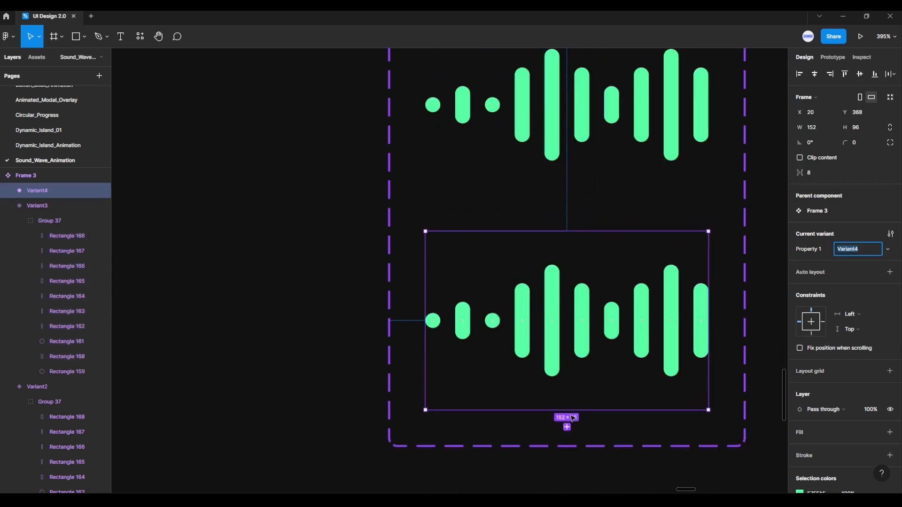
Lengthen the first to fourth bars of the fourth variant about their centers to heights of 20, 40, 40 and 60.
scroll(570, 415, down, 1)
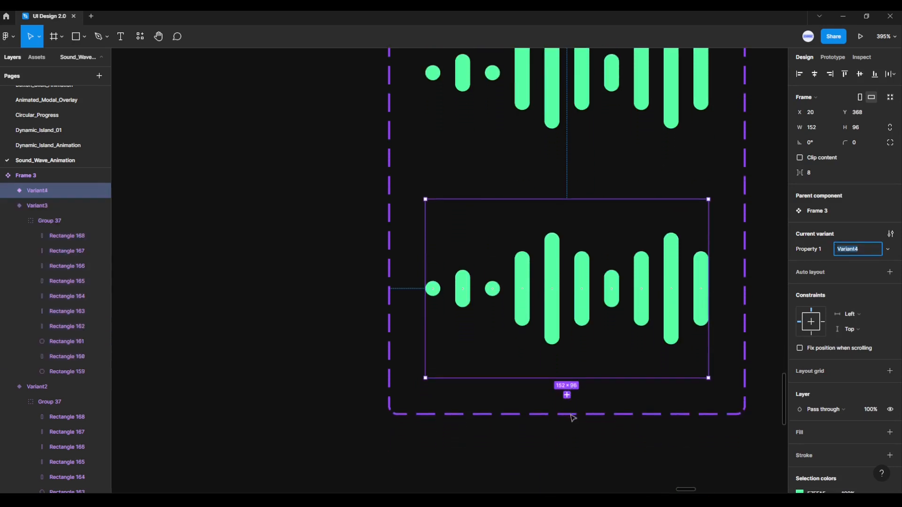
click(438, 289)
double_click(433, 289)
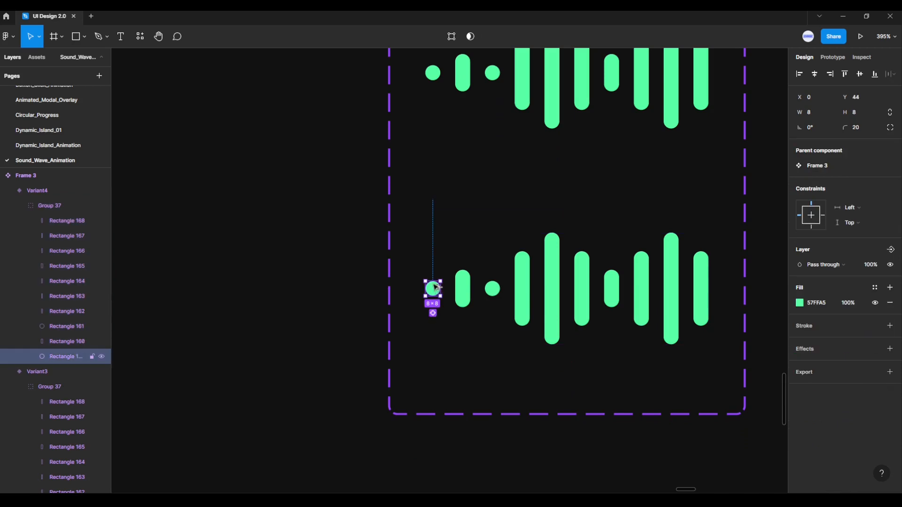
drag(432, 280, 465, 250)
click(463, 294)
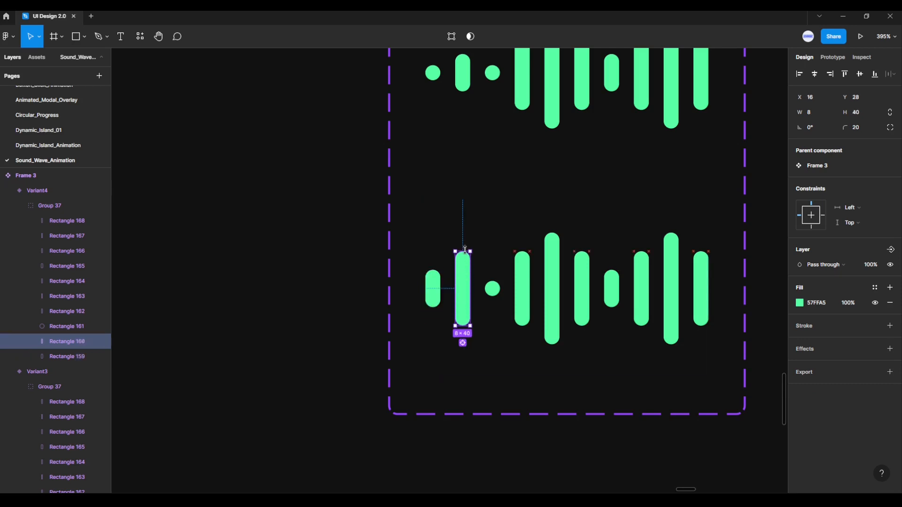
click(494, 290)
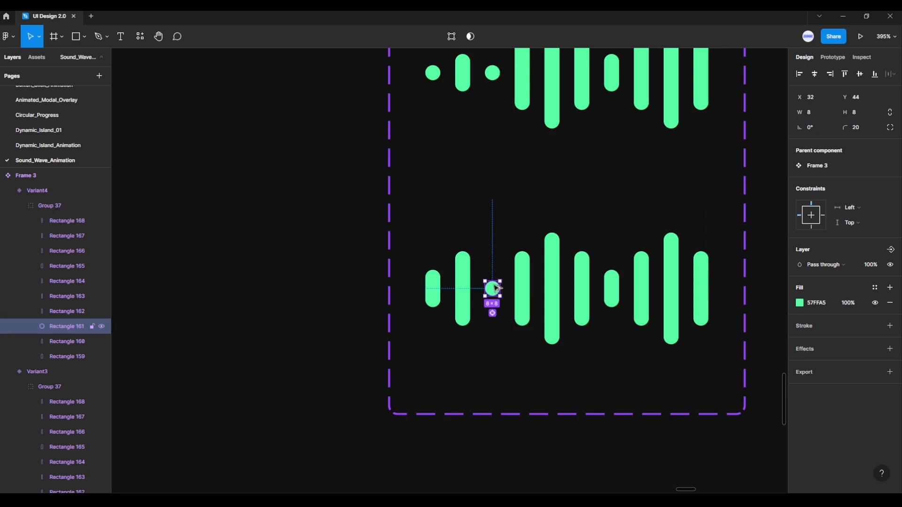
drag(492, 277, 492, 254)
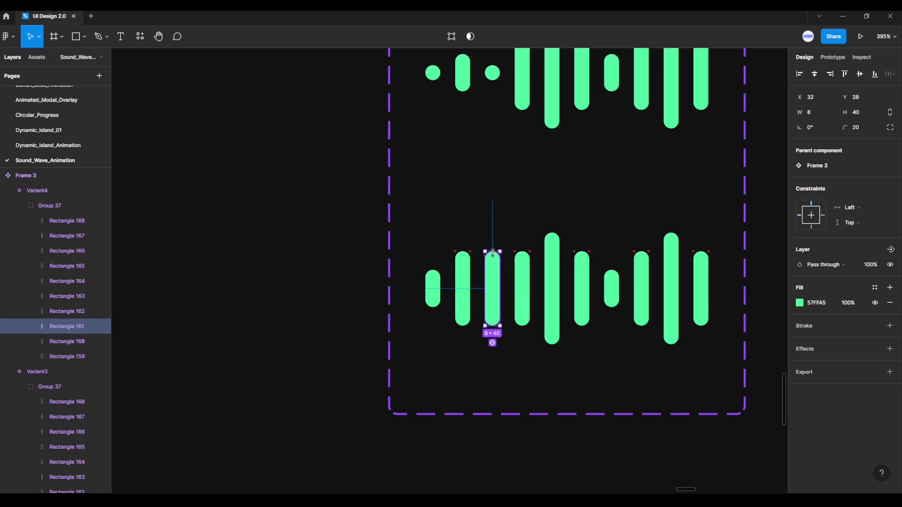
click(523, 258)
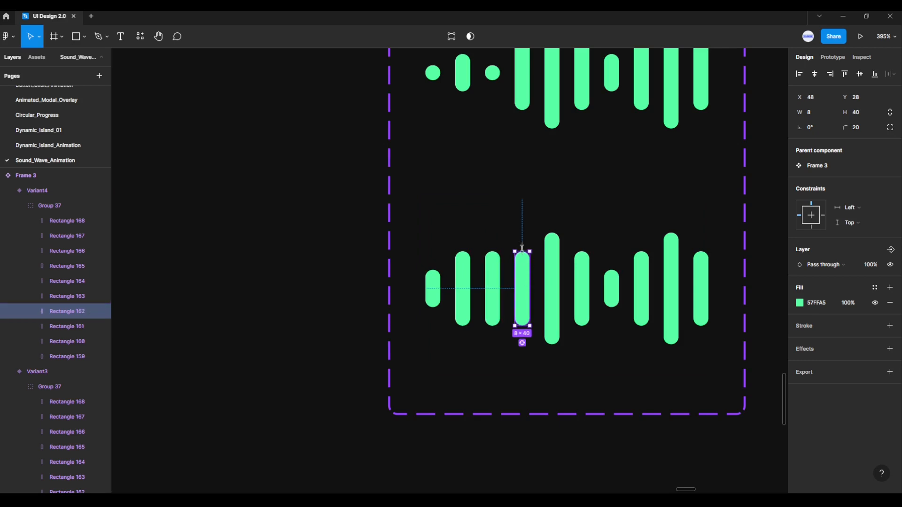
drag(523, 248, 524, 234)
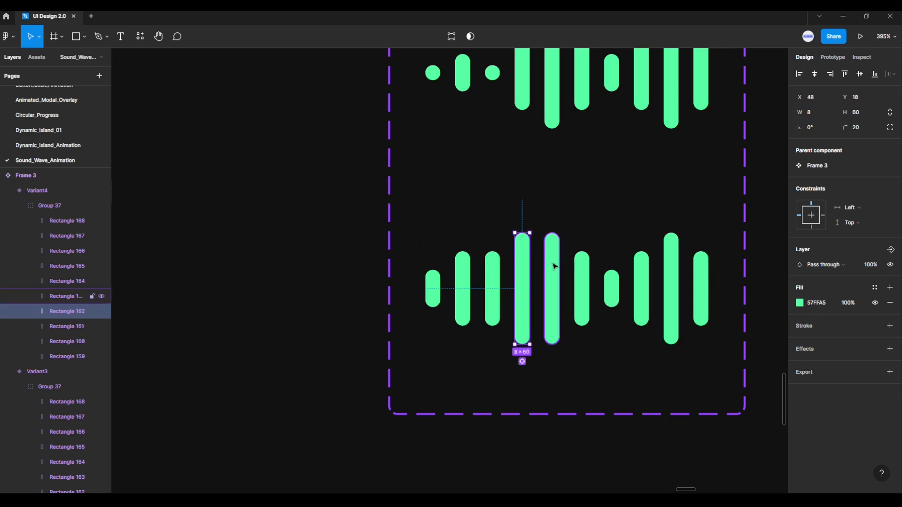
Resize the fifth to eighth bars of the fourth variant about their centers to heights of 20, 8, 60 and 20.
click(551, 237)
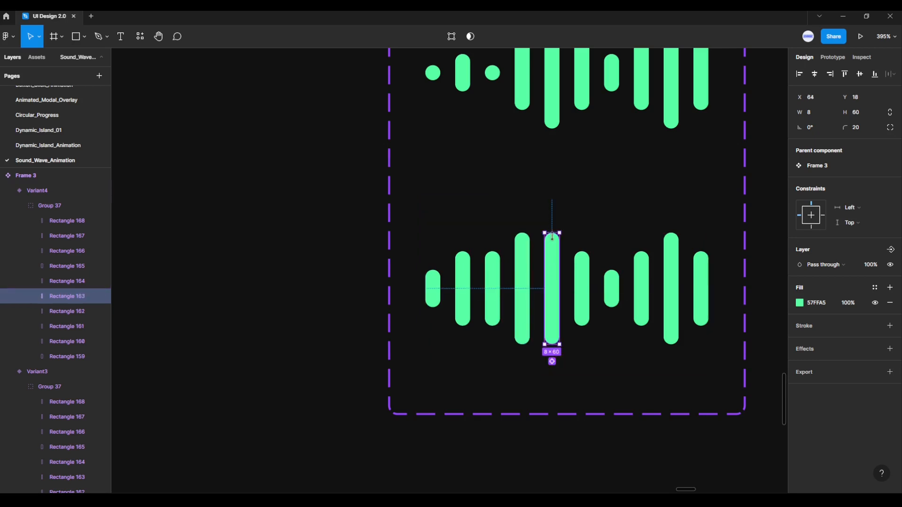
drag(552, 237, 642, 270)
click(582, 258)
click(612, 294)
click(641, 272)
Shorten the fourth variant's ninth bar to a height of 40 and its tenth to 20, both about their centers.
click(665, 284)
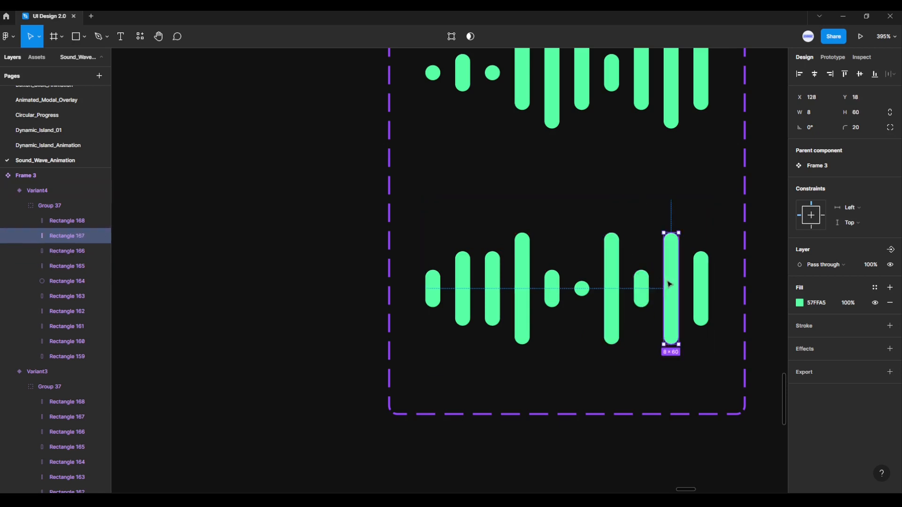
drag(672, 234, 701, 268)
click(700, 268)
drag(702, 272, 702, 273)
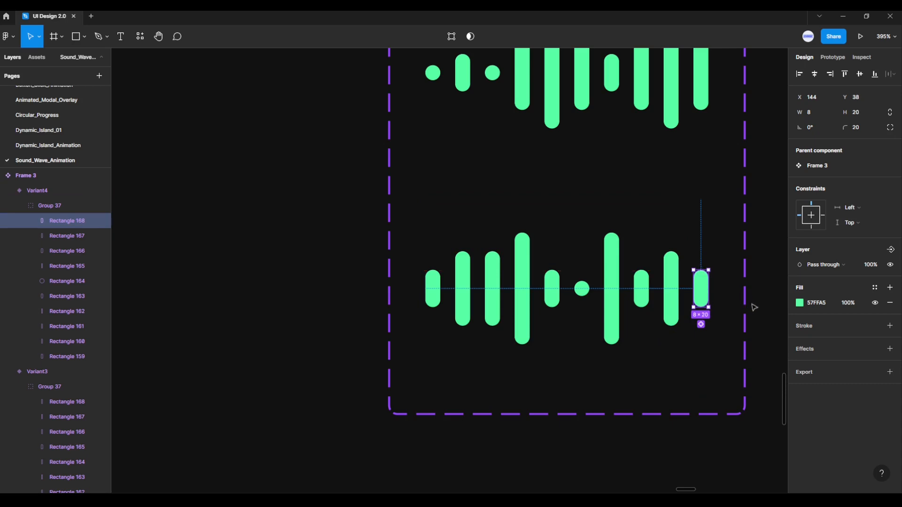
click(766, 316)
Link the default variant to the second variant with a Change to interaction triggered After delay of 1ms.
scroll(767, 316, down, 1)
scroll(766, 317, down, 5)
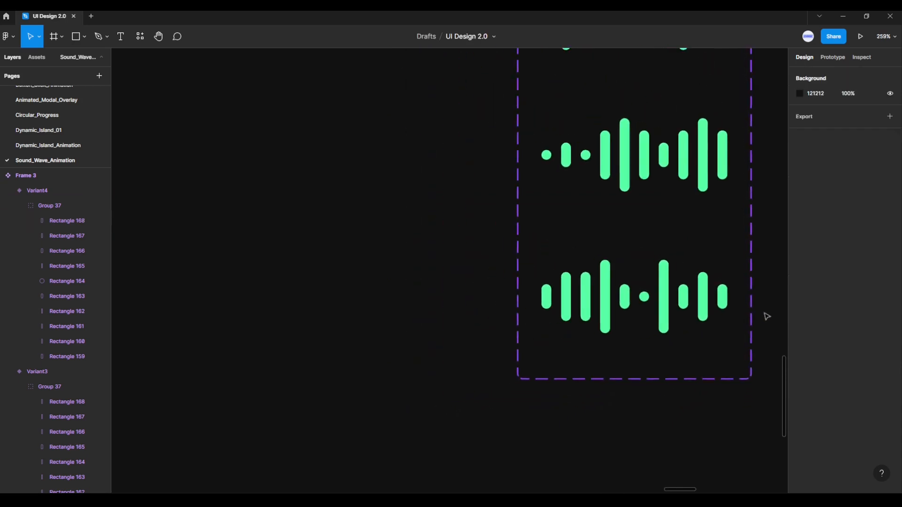
scroll(652, 397, down, 4)
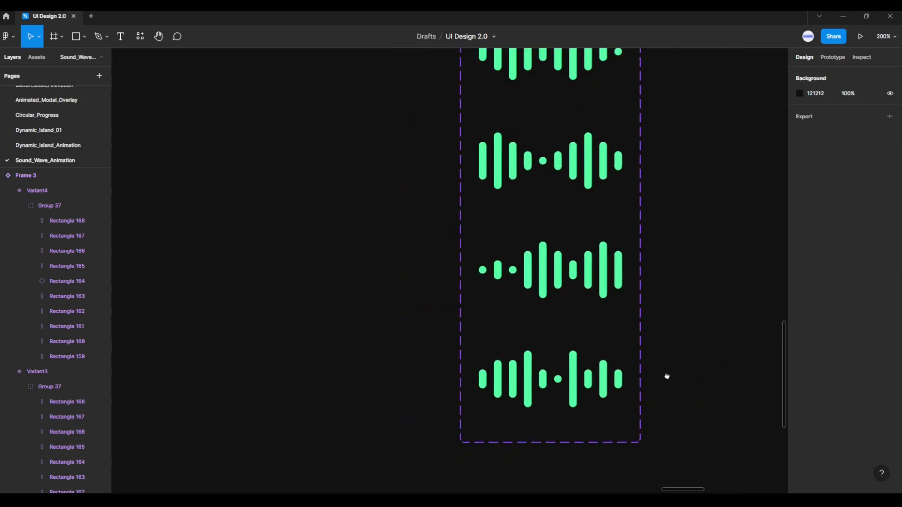
scroll(629, 405, right, 2)
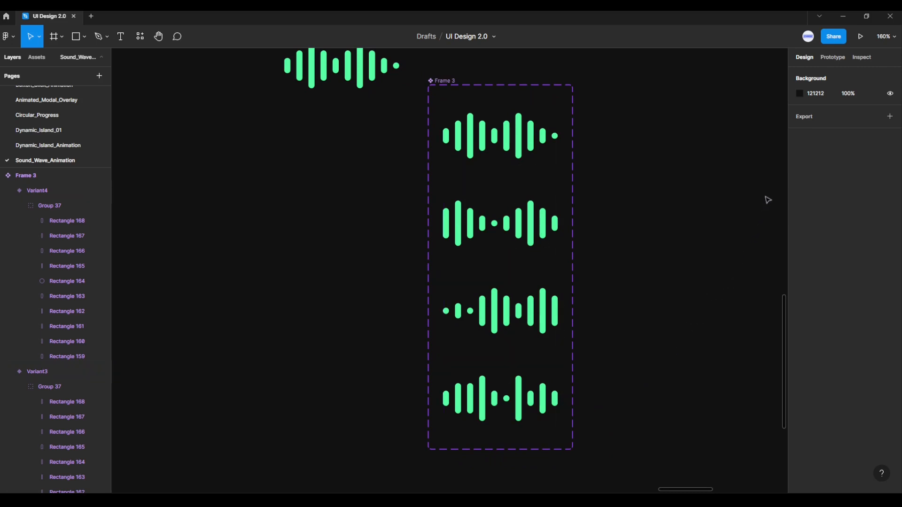
click(832, 59)
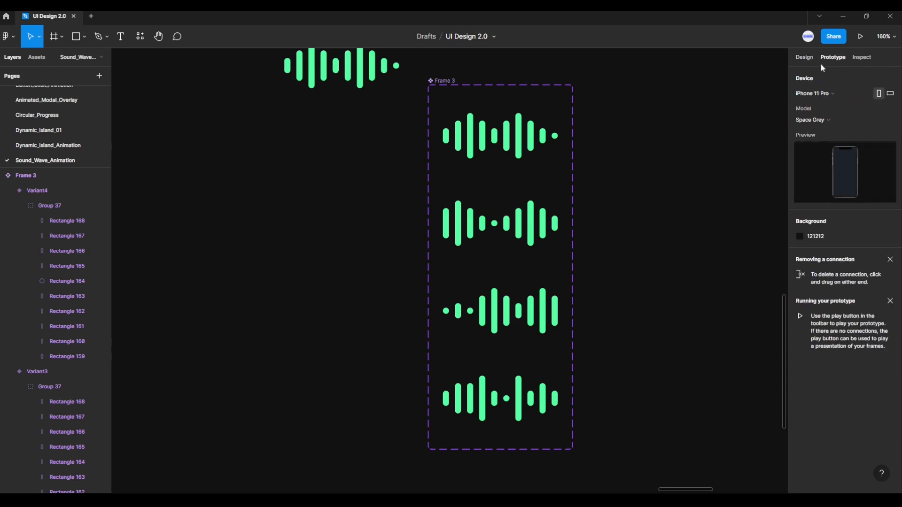
click(539, 136)
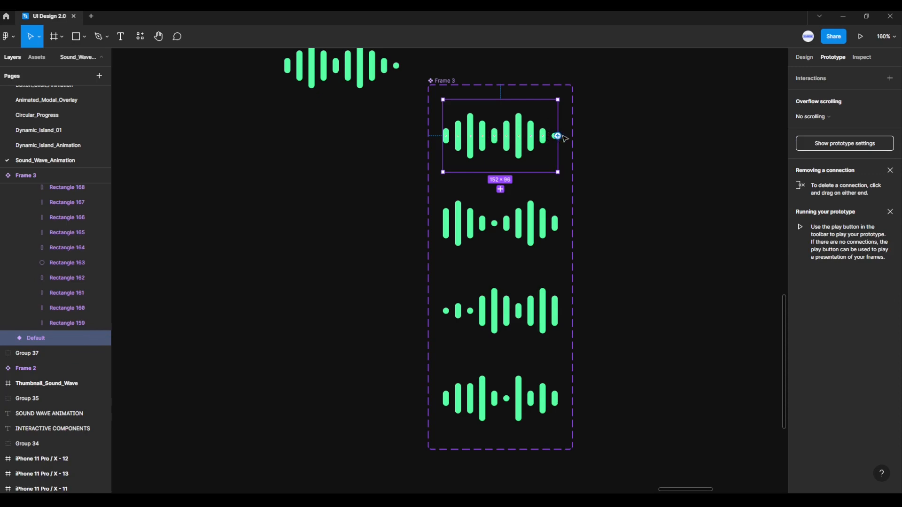
drag(557, 135, 530, 217)
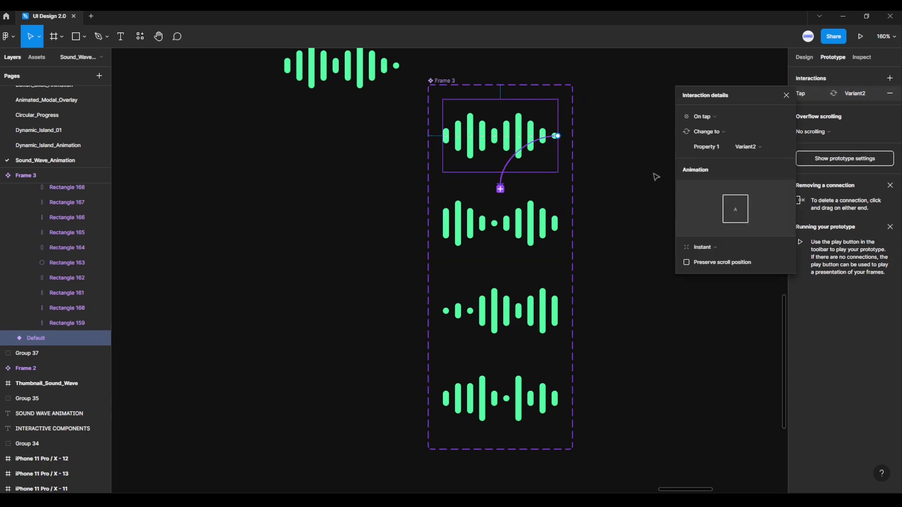
click(702, 117)
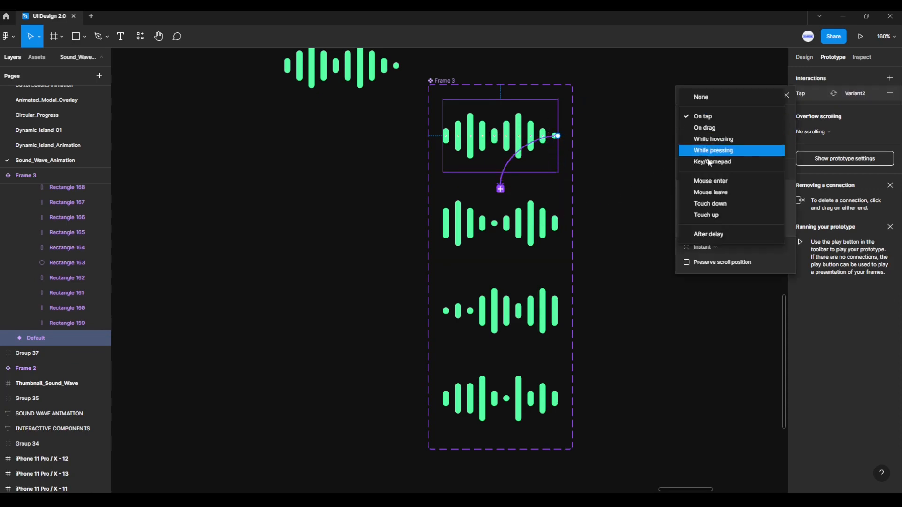
click(710, 234)
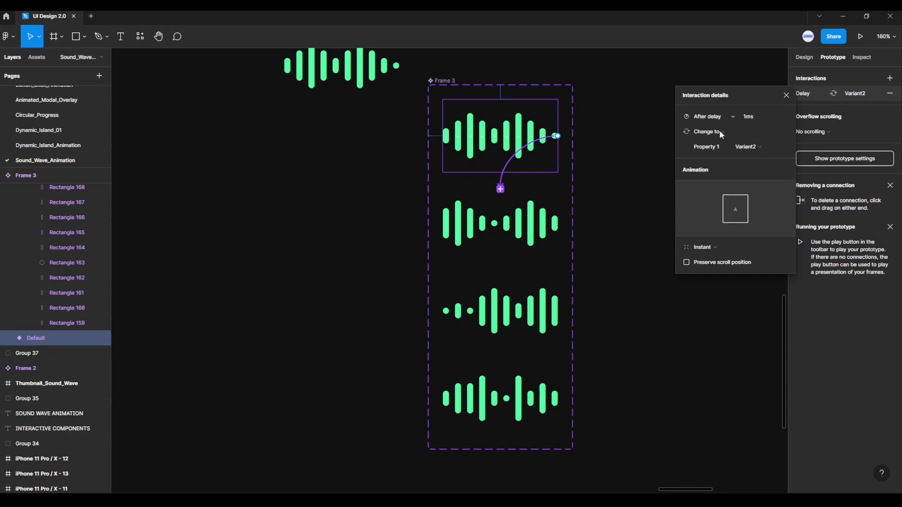
Set the transition from the default to the second variant to Smart animate with Ease in and out easing.
click(713, 247)
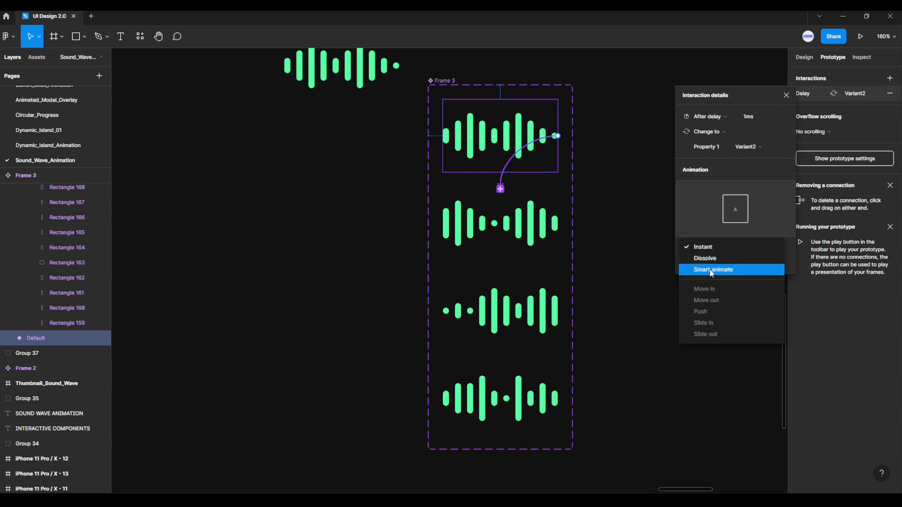
click(711, 271)
click(715, 262)
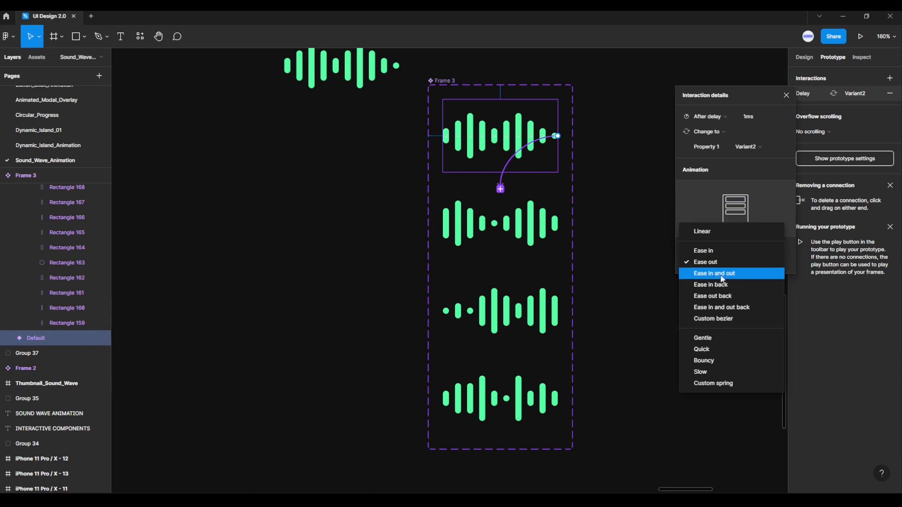
click(715, 278)
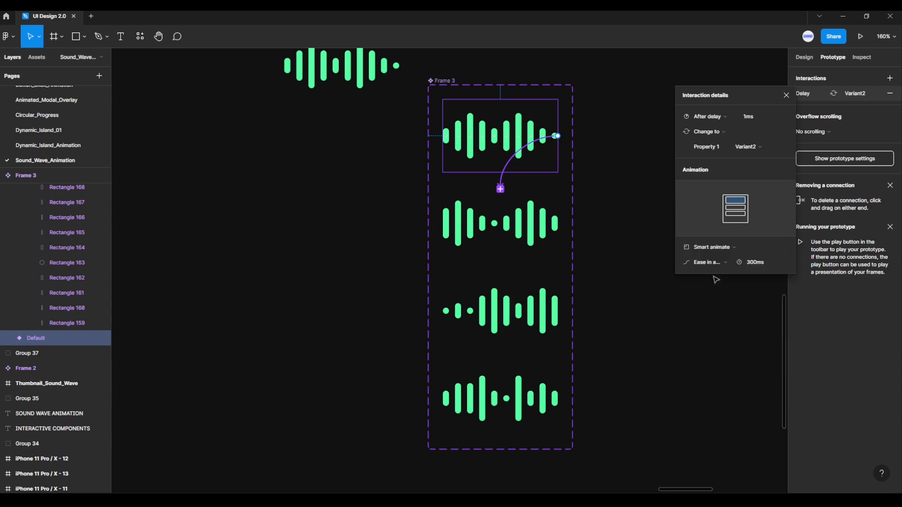
click(758, 267)
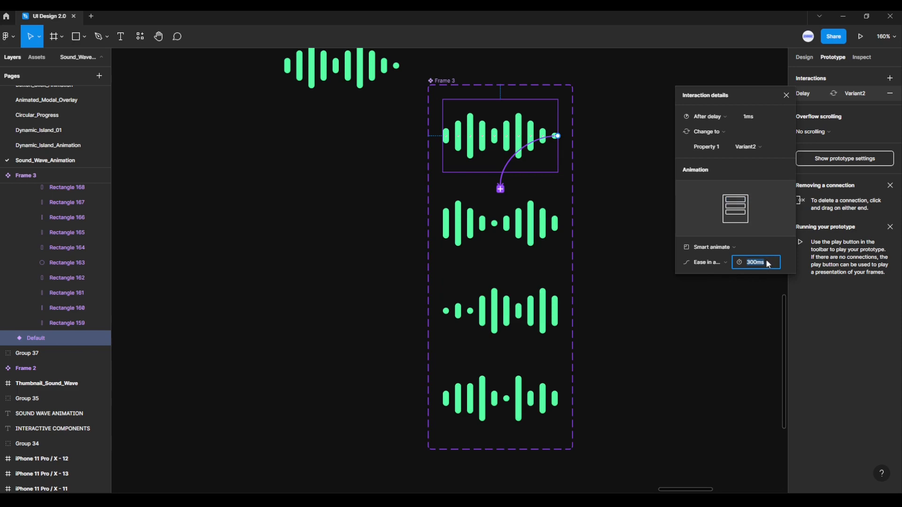
key(Return)
click(604, 260)
Link the second variant to the third with a Change to interaction after a 1ms delay, using Smart animate at 150ms.
click(555, 222)
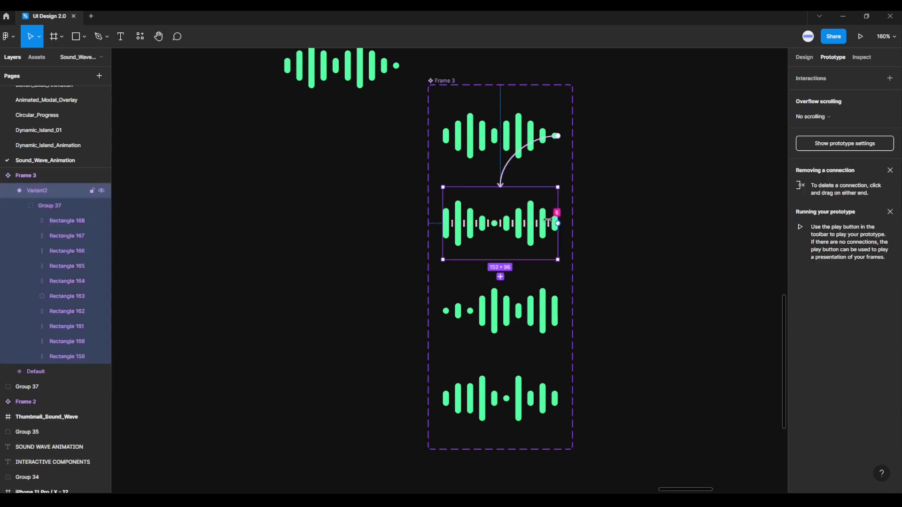
drag(563, 224, 545, 294)
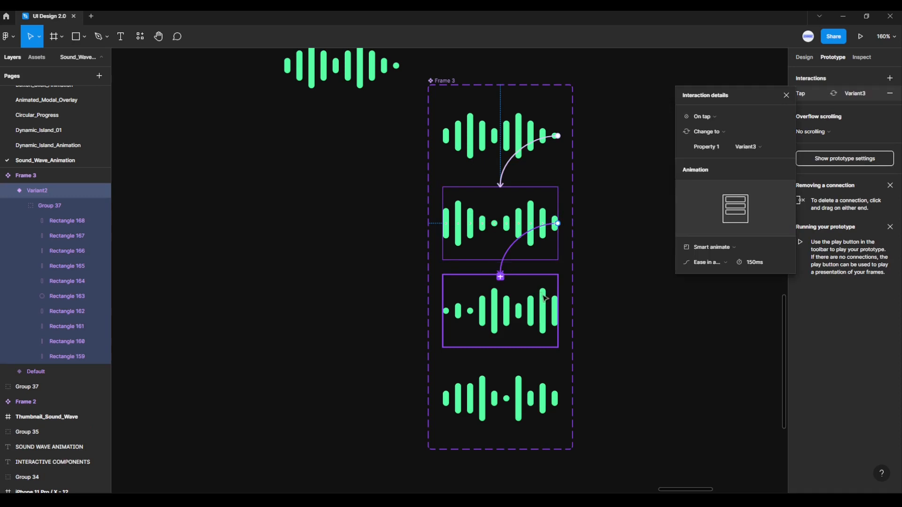
click(702, 117)
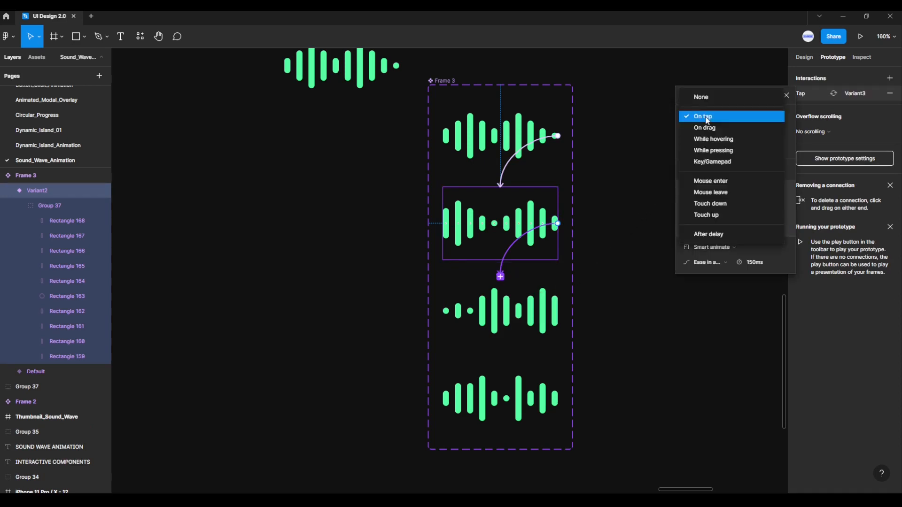
click(714, 235)
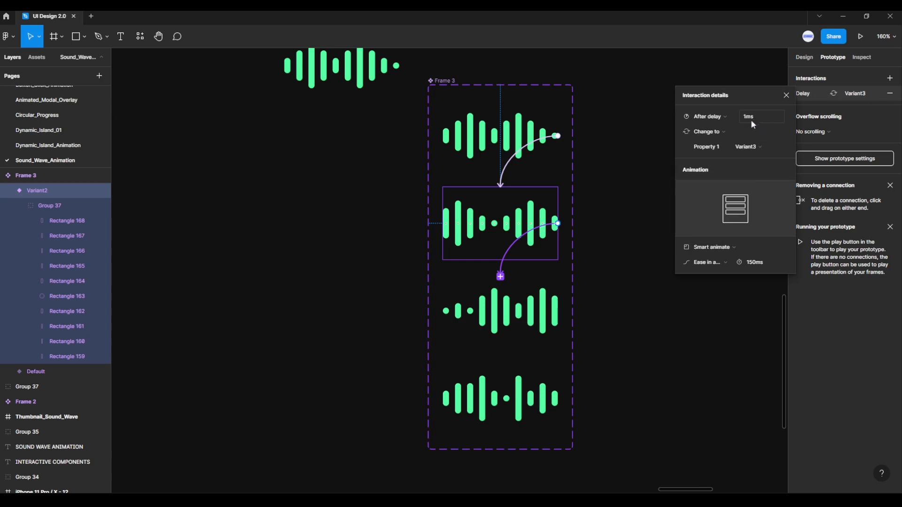
click(719, 249)
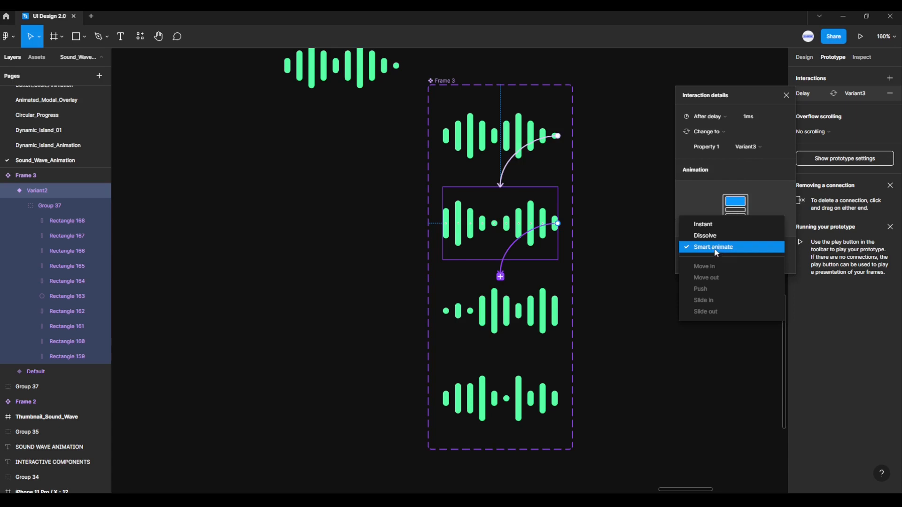
click(715, 249)
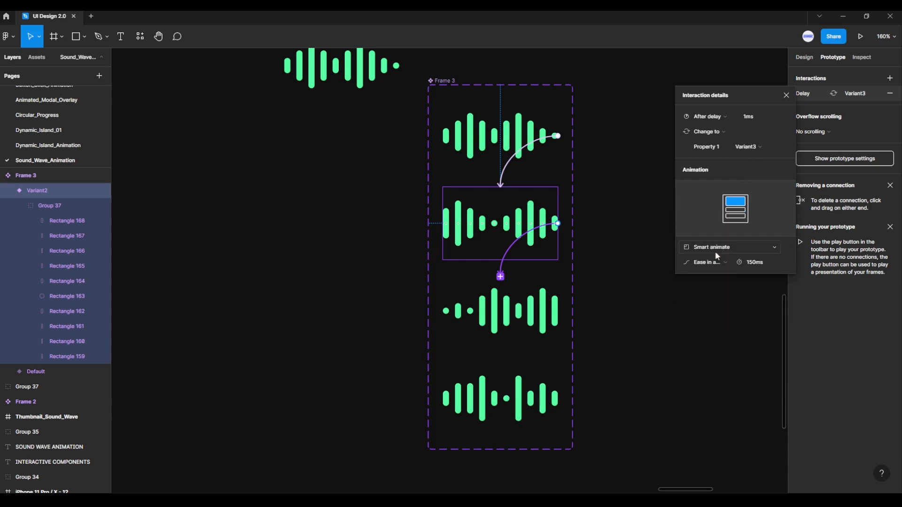
click(717, 264)
click(718, 263)
click(681, 324)
Link the third variant to the fourth with a Change to interaction after a 1ms delay, using Smart animate at 150ms.
click(544, 310)
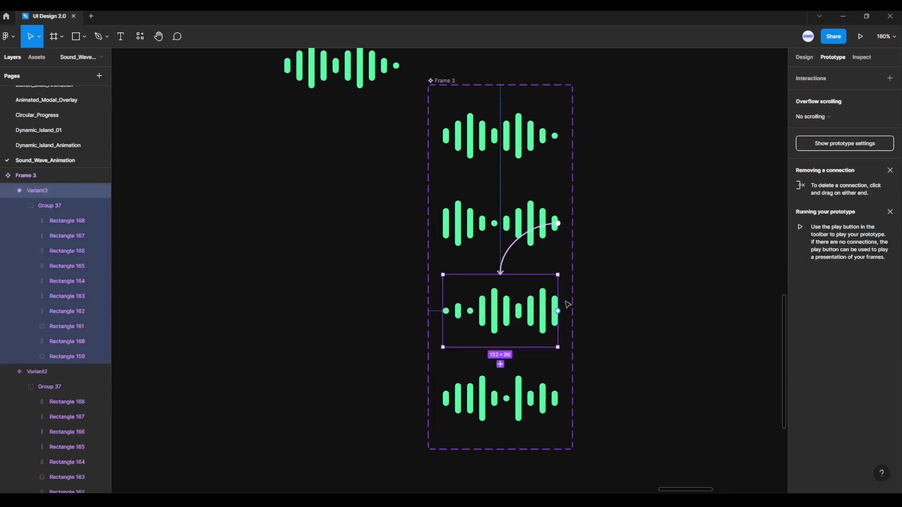
drag(558, 311, 538, 390)
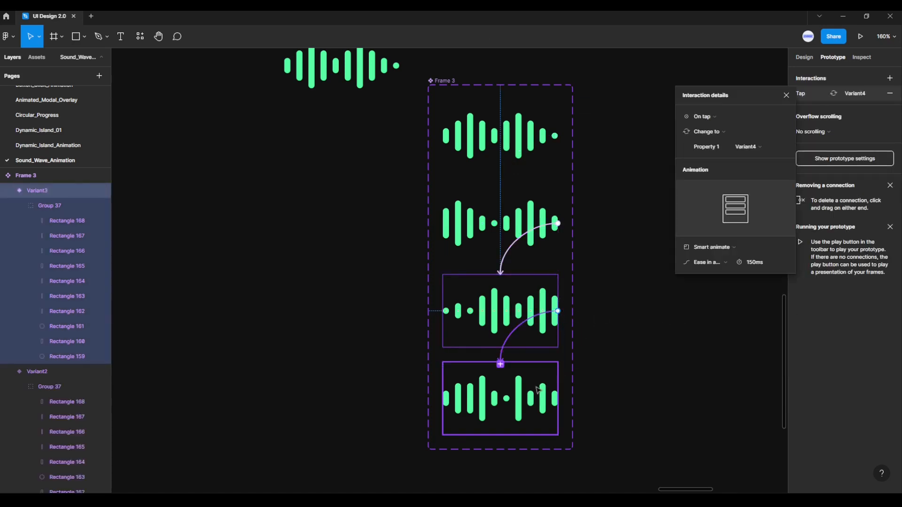
click(711, 120)
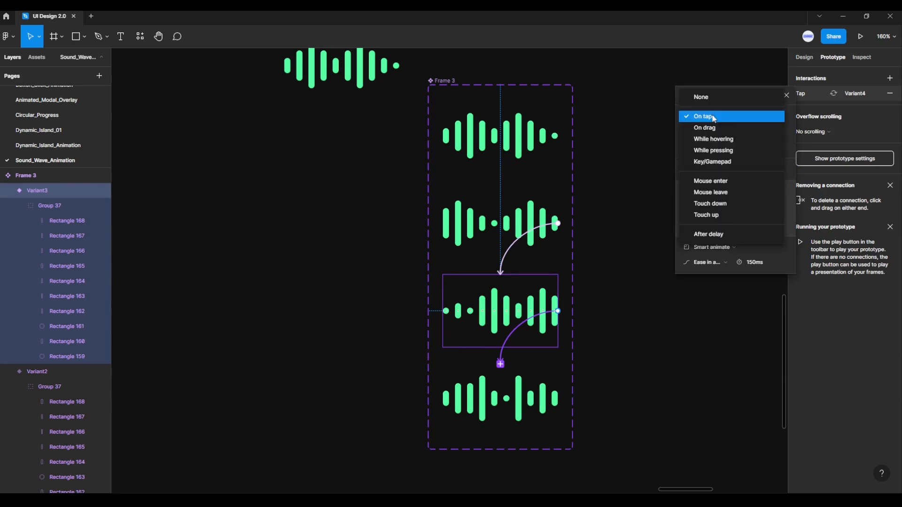
click(723, 236)
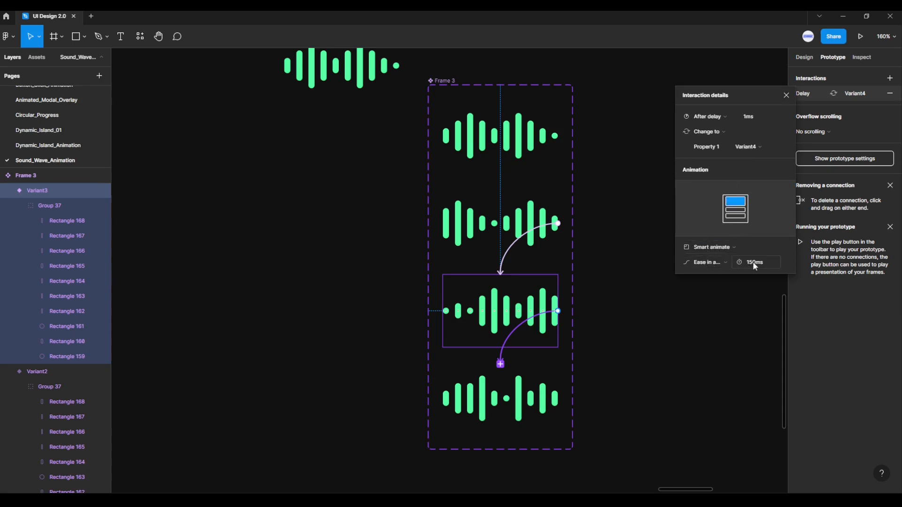
click(693, 339)
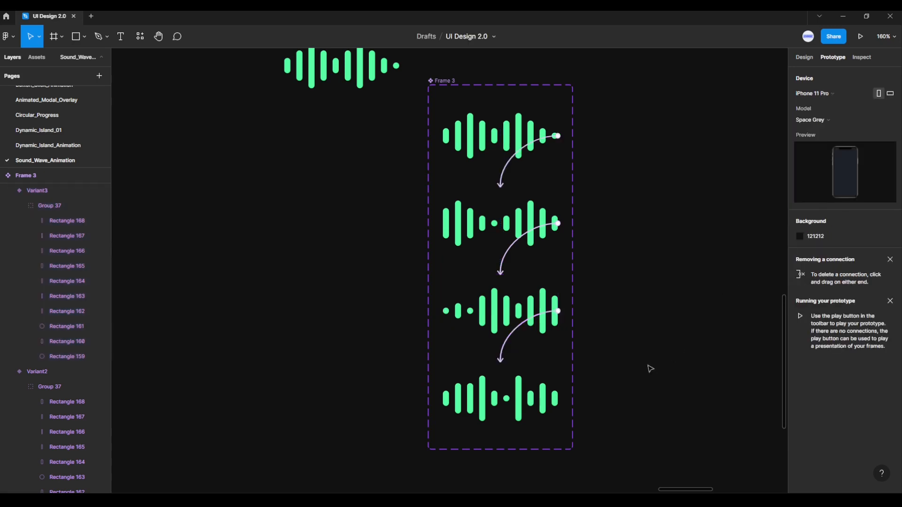
Link the fourth variant back to the default variant with a Change to interaction triggered After delay of 1ms.
click(556, 398)
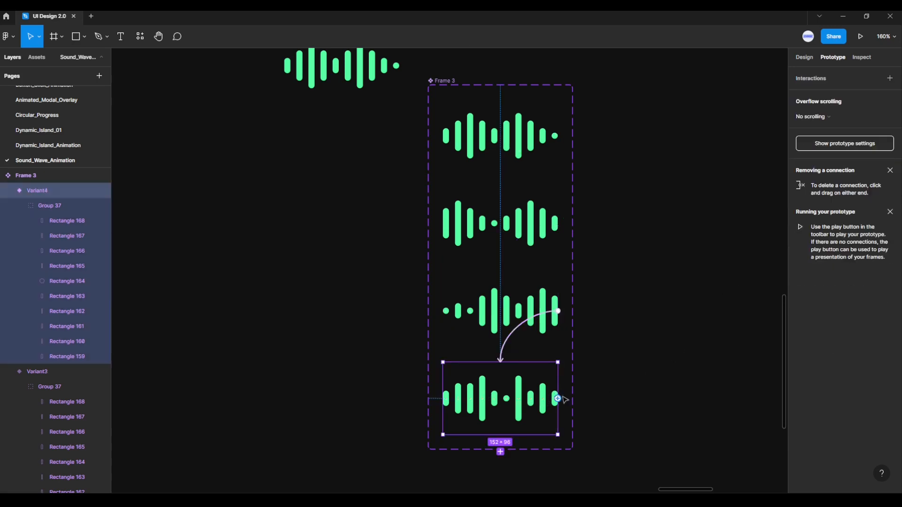
drag(558, 398, 535, 129)
click(694, 118)
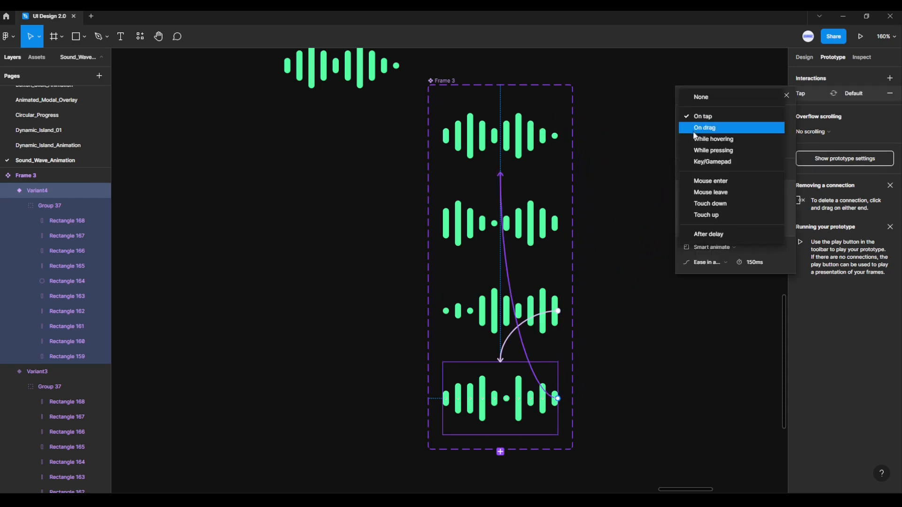
click(709, 235)
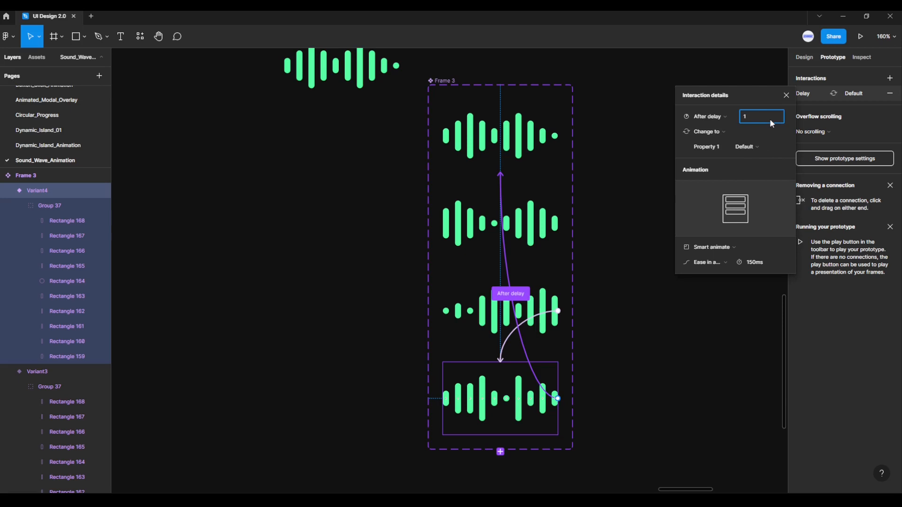
key(Return)
click(719, 317)
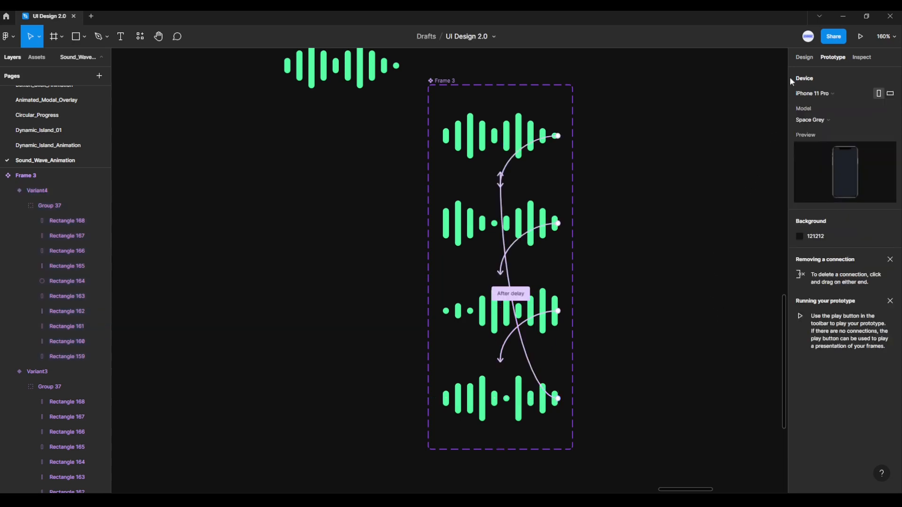
Copy the standalone sound wave group that lies outside the component set.
click(804, 58)
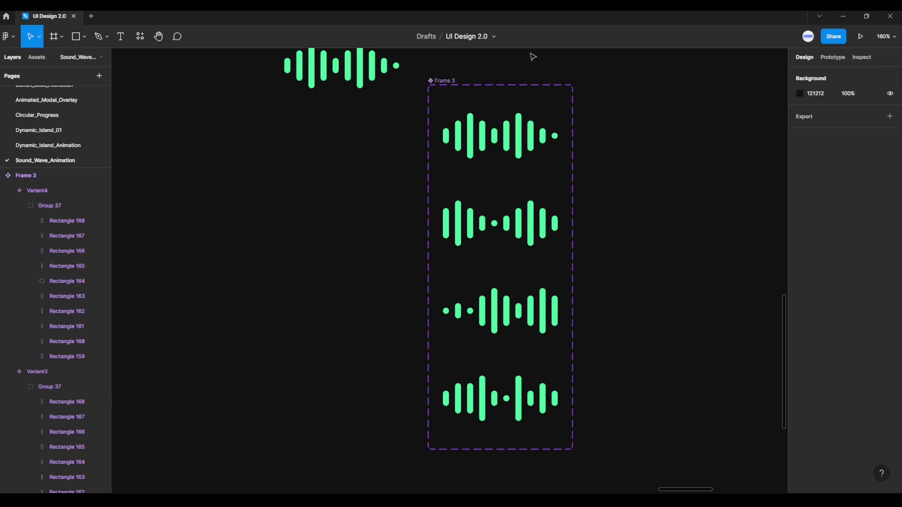
click(368, 74)
drag(371, 148, 353, 194)
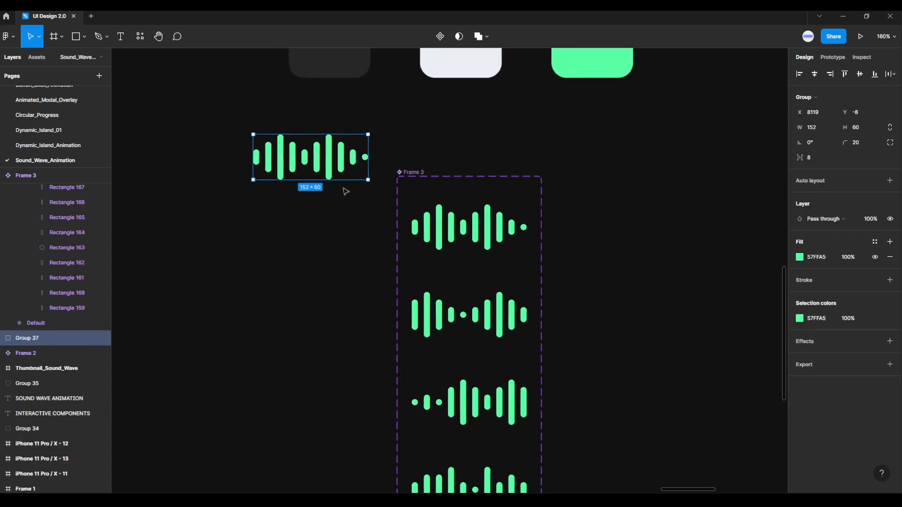
right_click(330, 150)
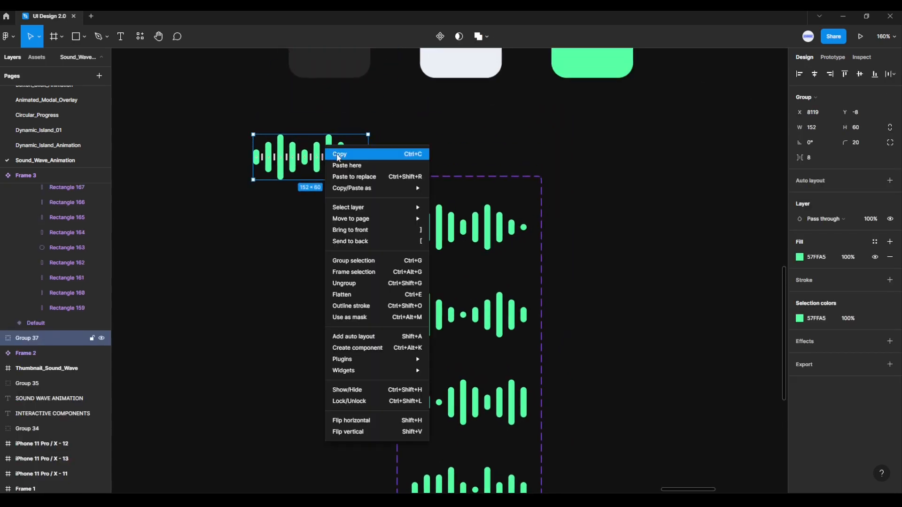
click(341, 160)
Paste the copied wave group into the iPhone 11 Pro / X - 11 frame and center it horizontally and vertically.
click(630, 221)
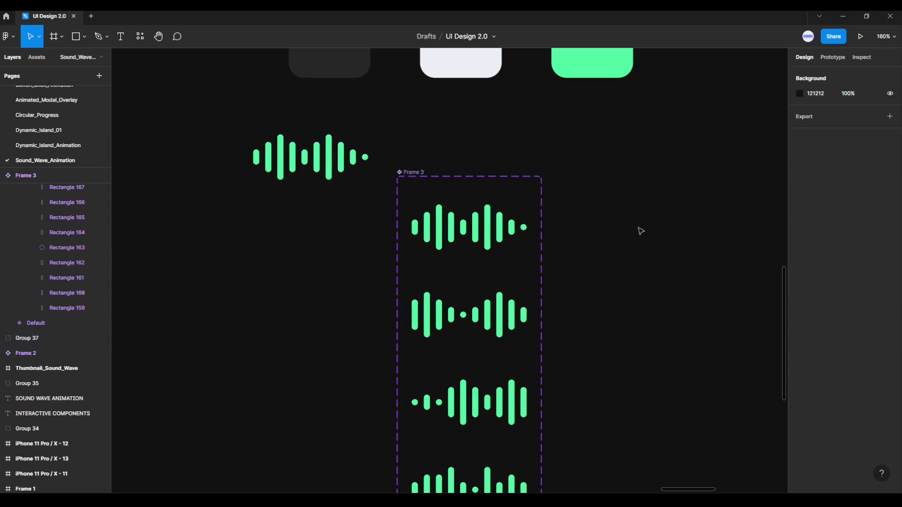
scroll(635, 235, down, 3)
drag(625, 243, 510, 219)
scroll(546, 239, down, 2)
drag(565, 234, 384, 174)
scroll(479, 208, down, 1)
click(470, 114)
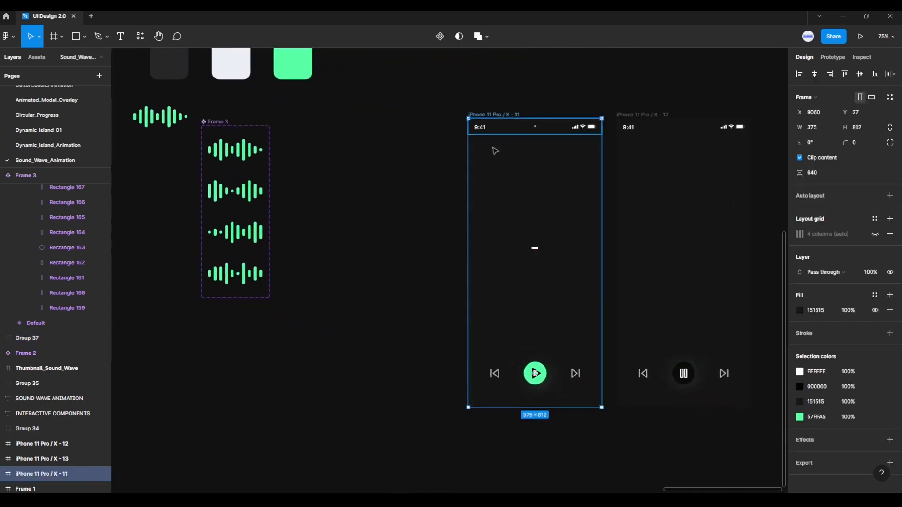
right_click(536, 225)
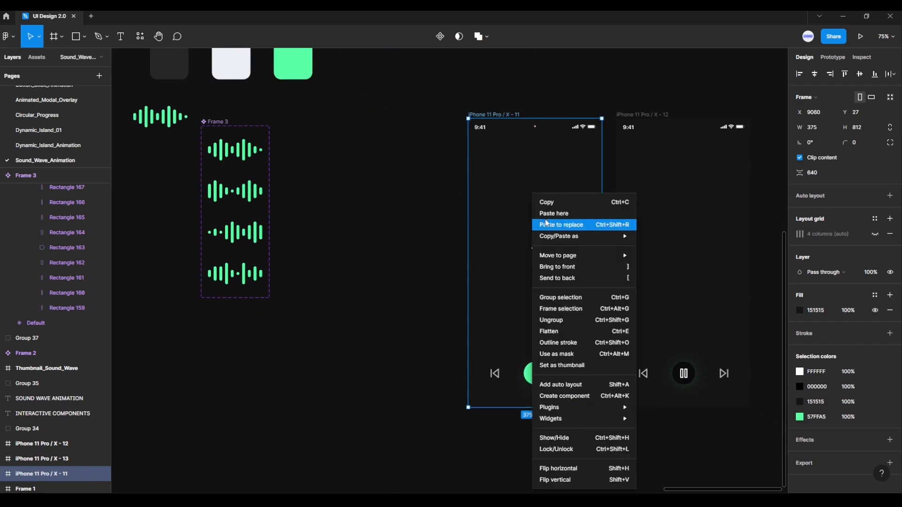
click(552, 213)
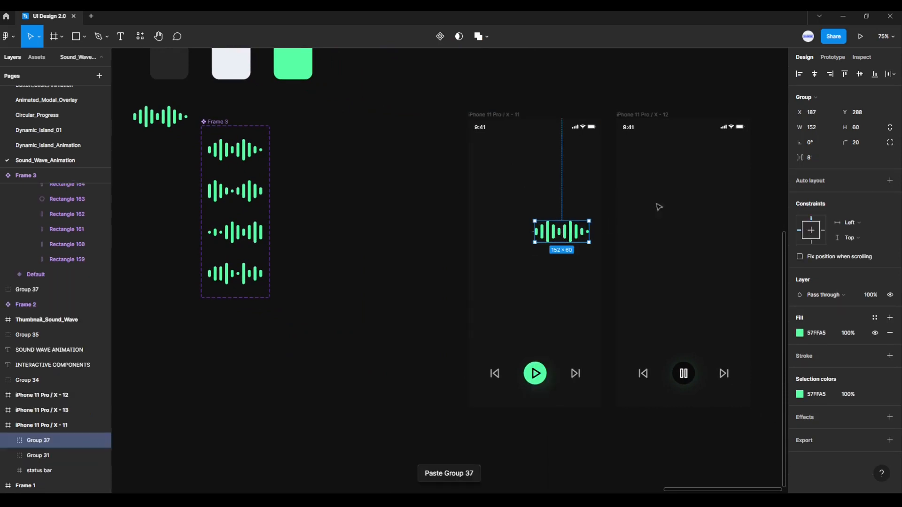
click(816, 75)
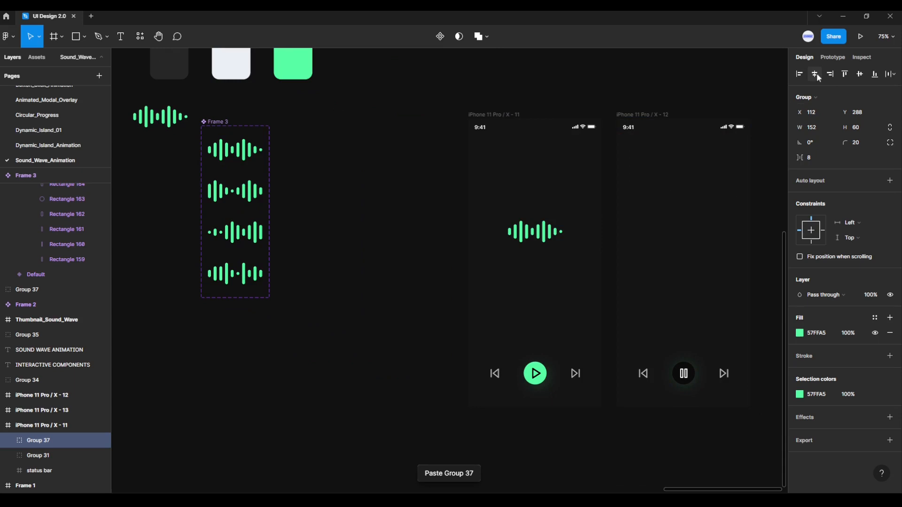
click(861, 76)
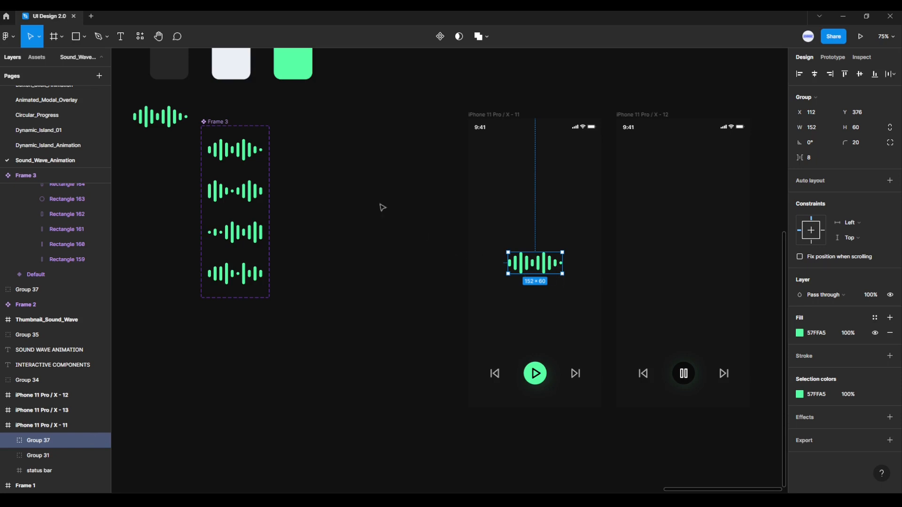
Copy the default wave variant into the iPhone 11 Pro / X - 12 frame and center the instance horizontally and vertically.
click(244, 154)
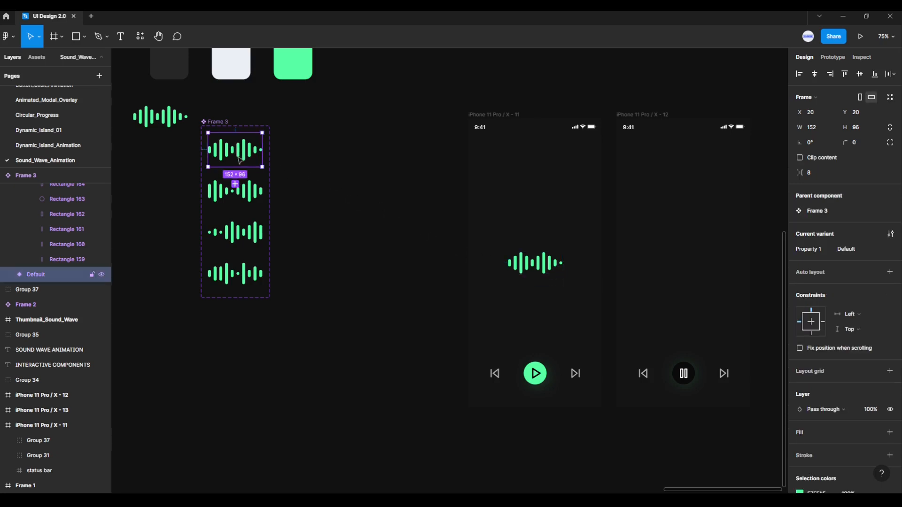
right_click(243, 150)
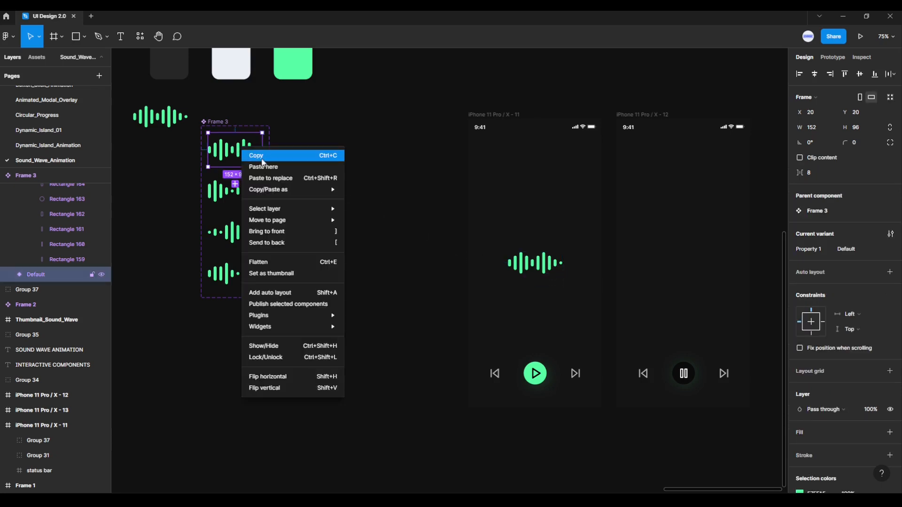
click(258, 156)
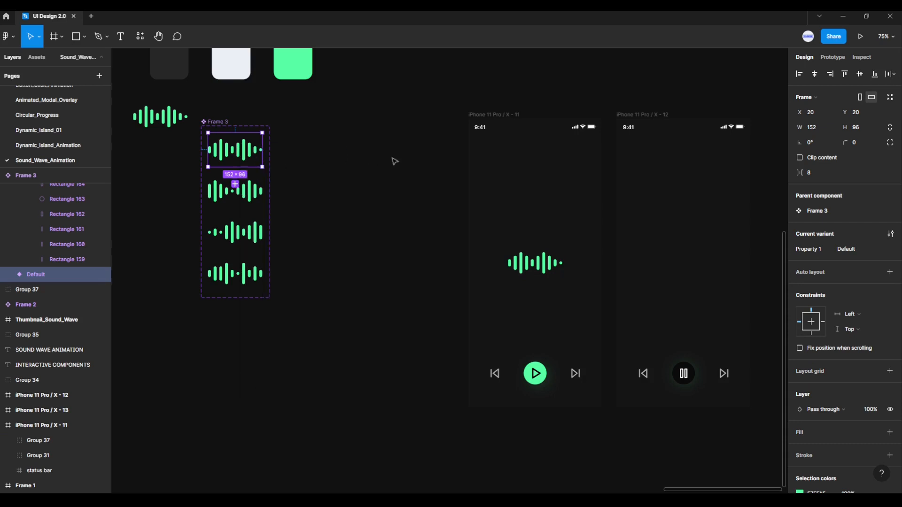
click(634, 114)
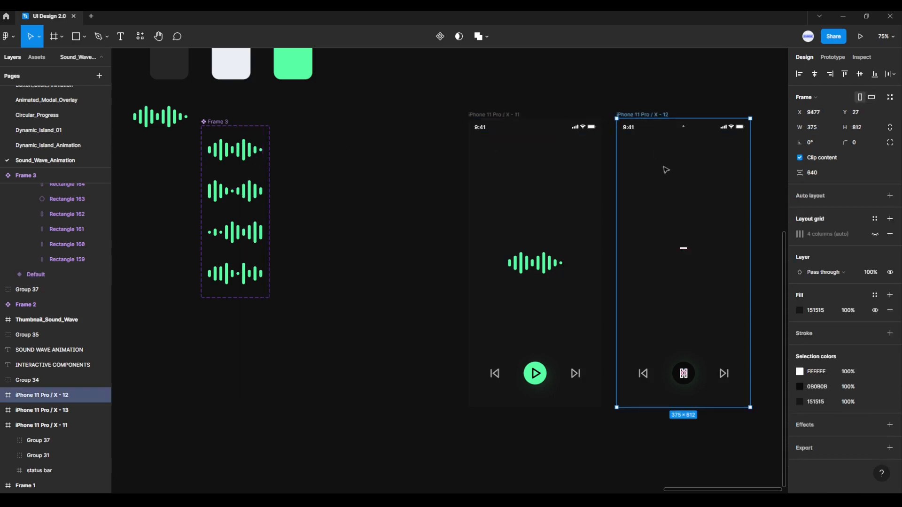
right_click(677, 201)
click(700, 215)
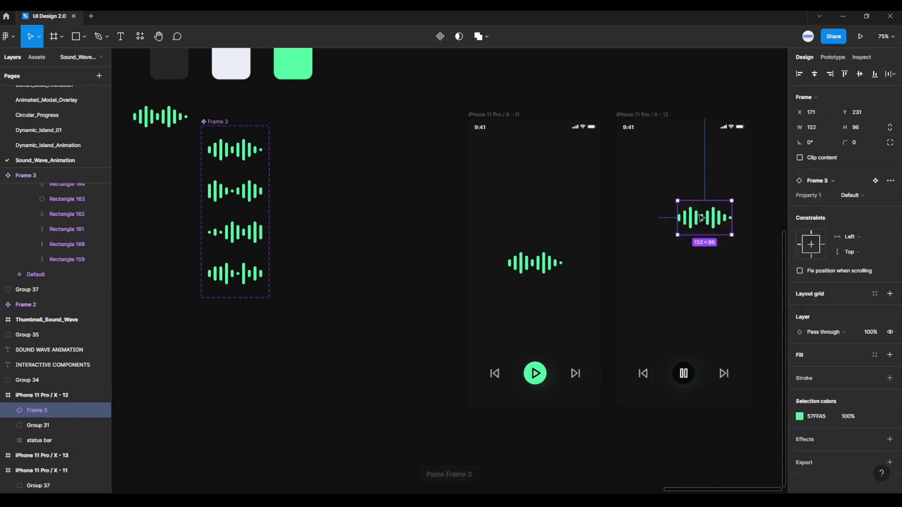
click(816, 74)
click(860, 74)
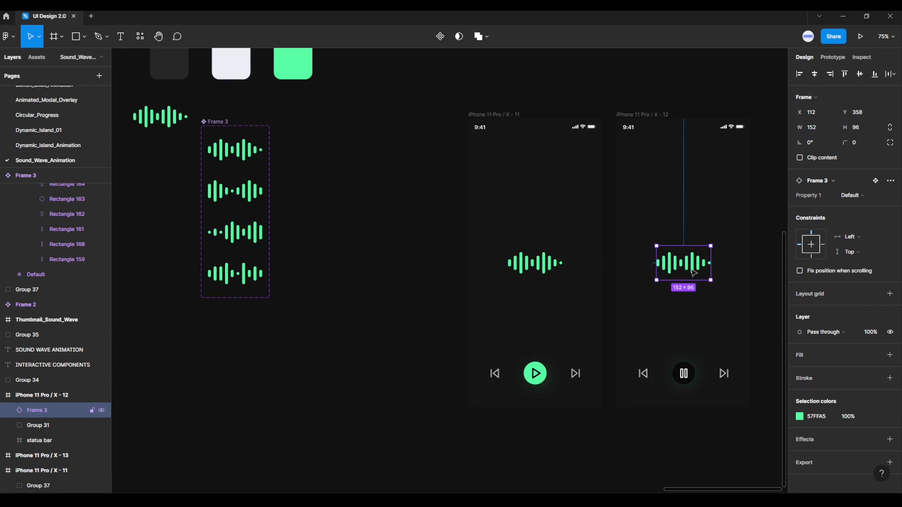
click(766, 249)
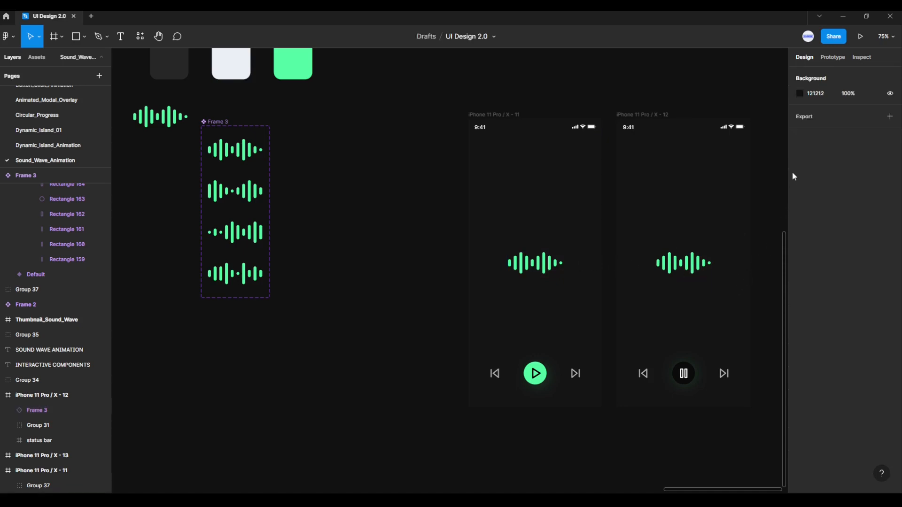
Link the play button in iPhone 11 Pro / X - 11 to iPhone 11 Pro / X - 12 with an On tap Navigate to interaction.
click(831, 62)
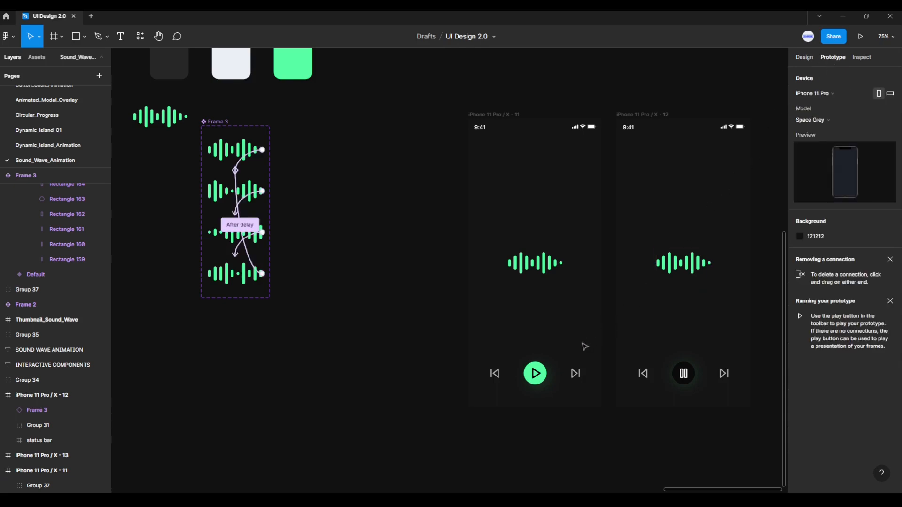
click(545, 374)
double_click(545, 374)
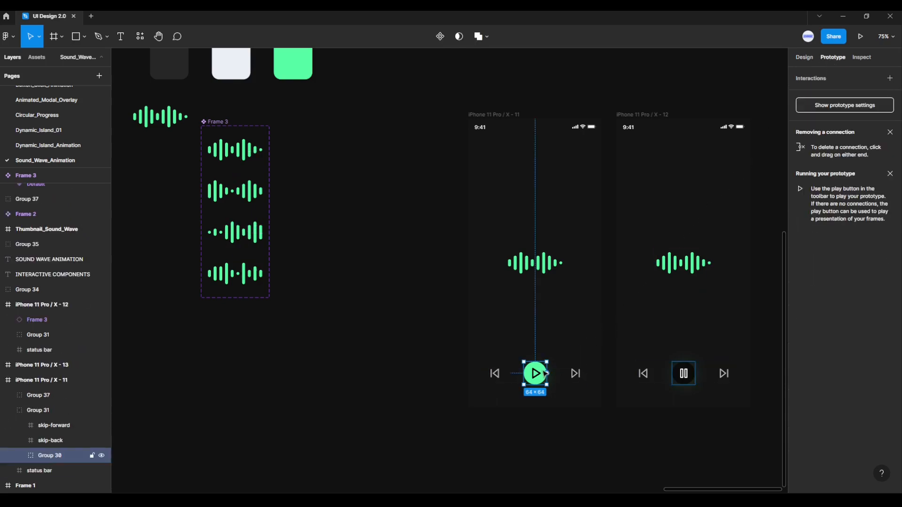
drag(548, 374, 626, 307)
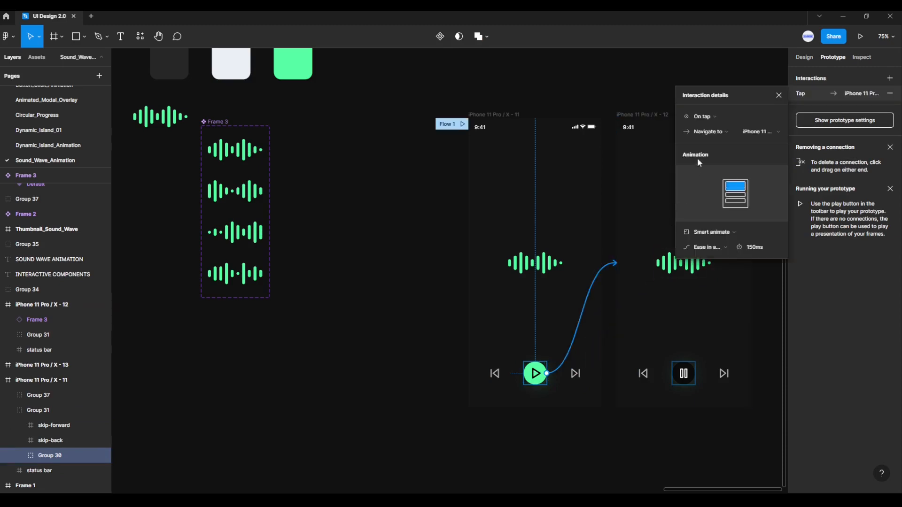
click(711, 120)
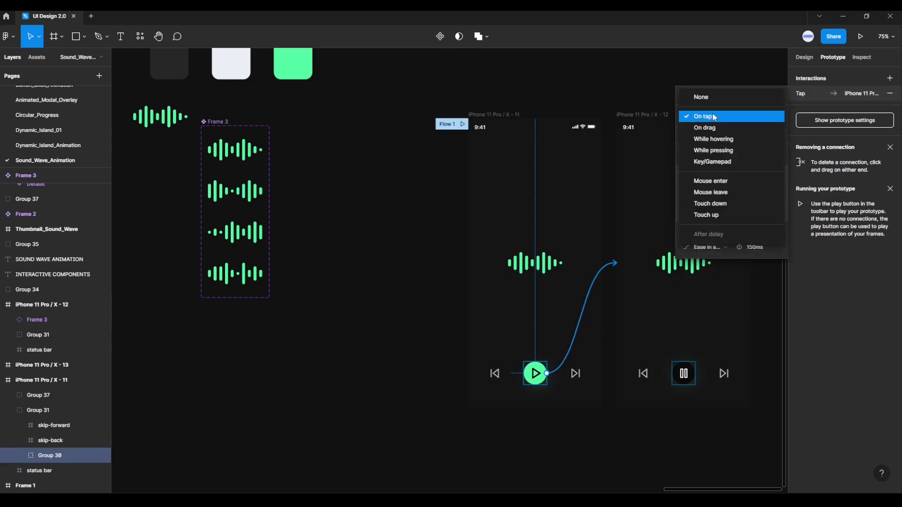
click(703, 118)
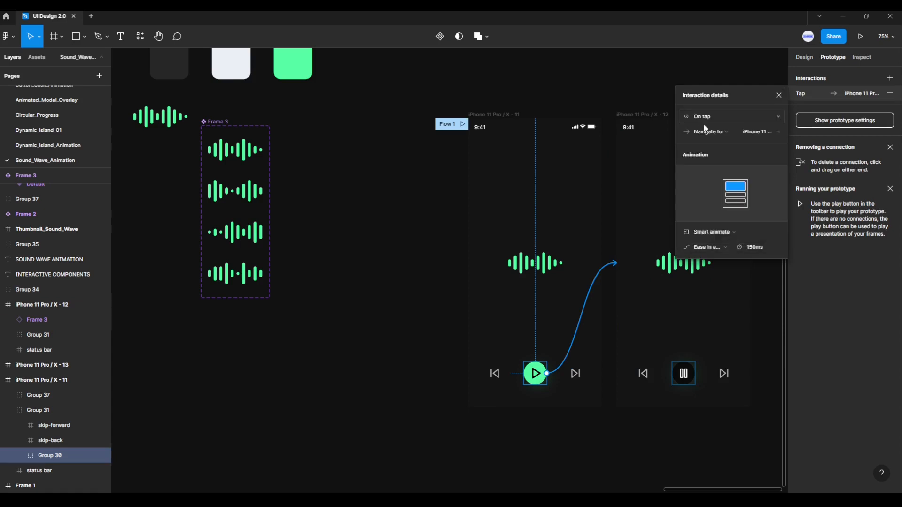
Set the play button's transition to Smart animate with Ease in easing.
click(707, 233)
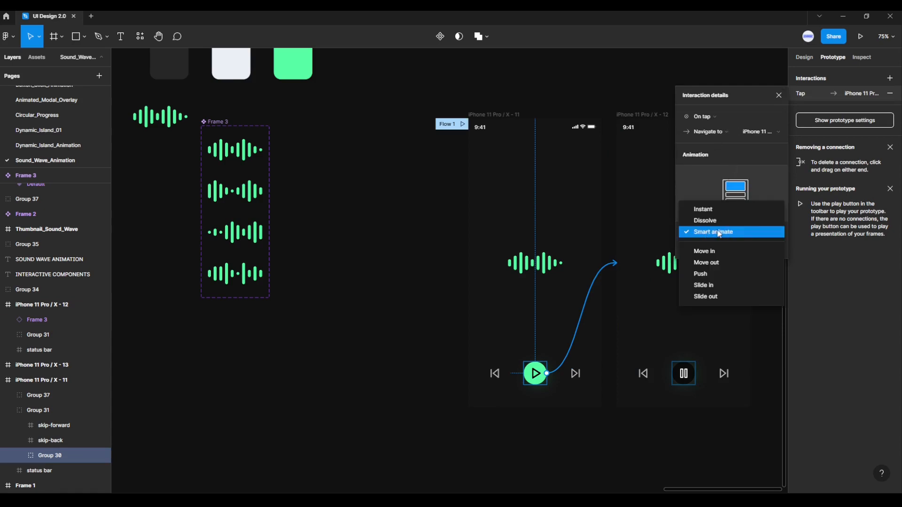
click(720, 233)
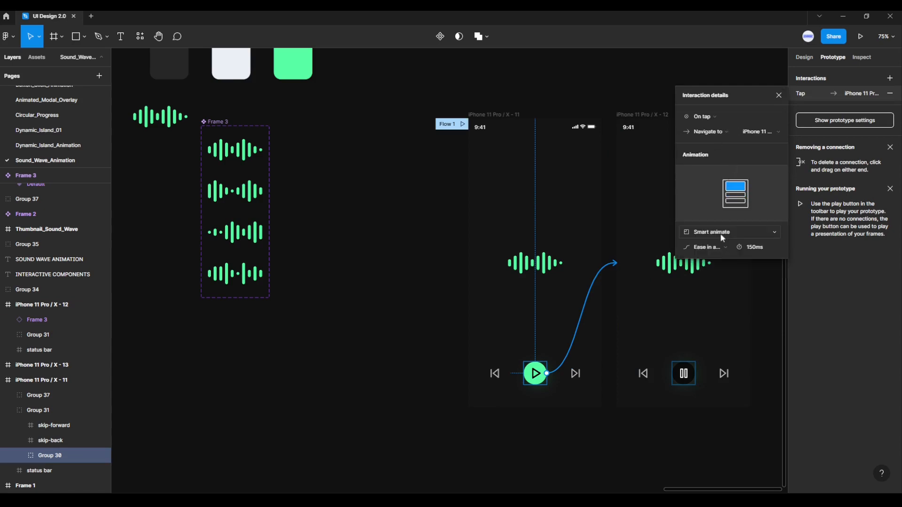
click(717, 247)
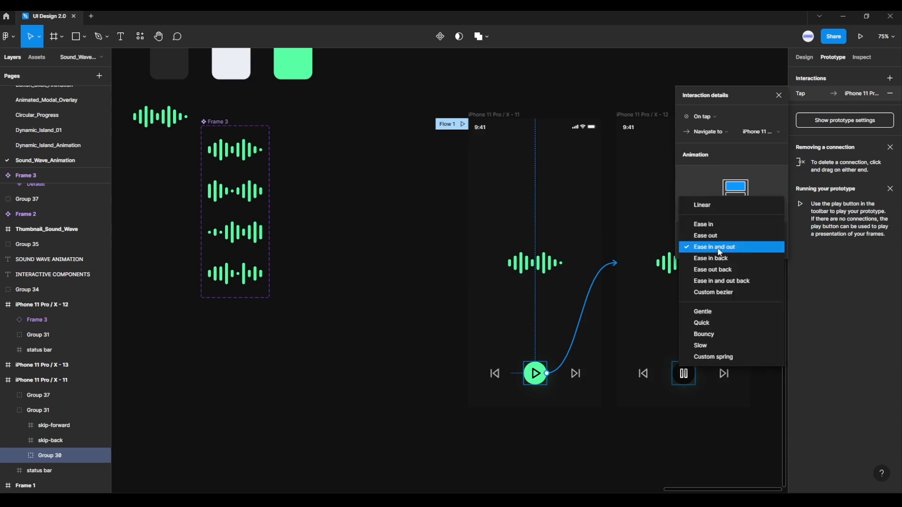
click(715, 227)
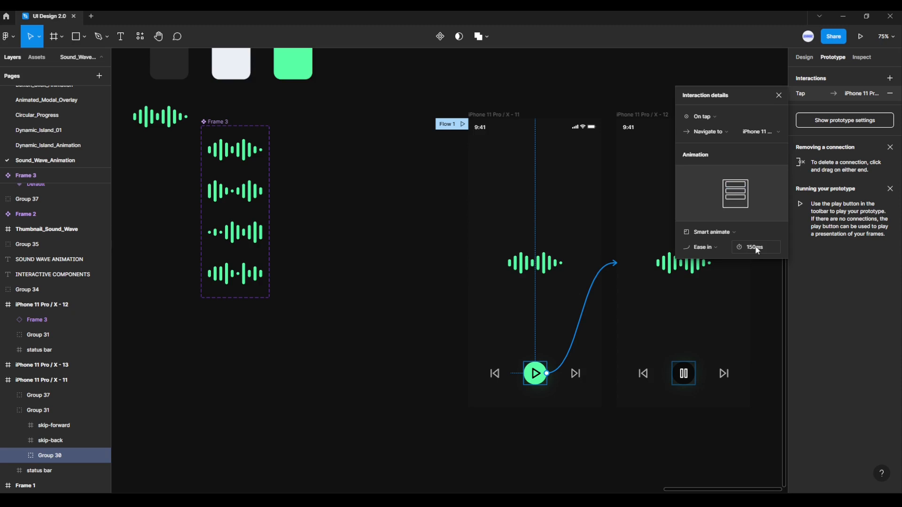
click(769, 299)
Link the pause button in iPhone 11 Pro / X - 12 back to iPhone 11 Pro / X - 11 with an On tap Navigate to interaction.
click(694, 375)
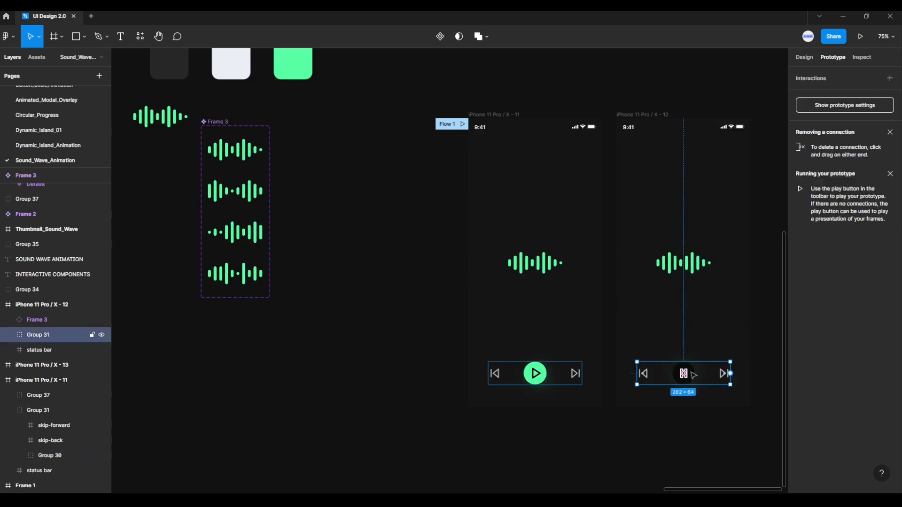
double_click(694, 375)
drag(696, 374, 603, 284)
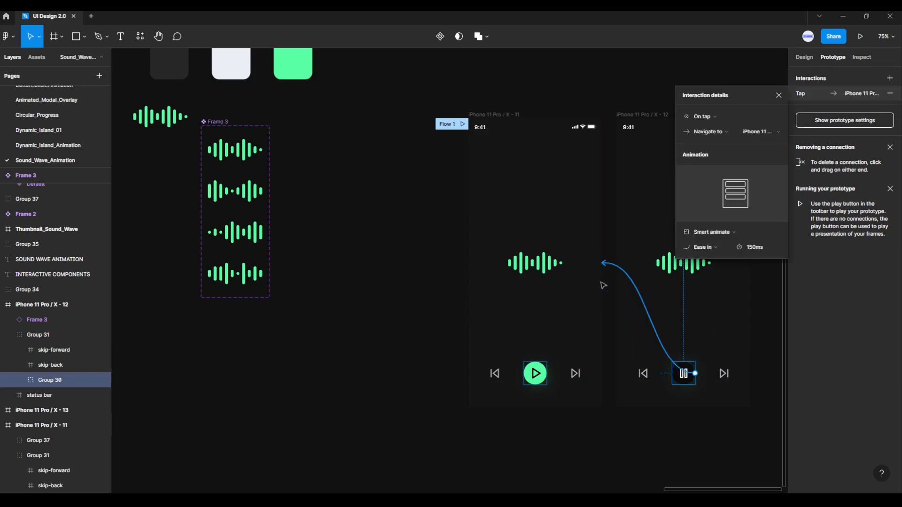
click(708, 120)
click(707, 117)
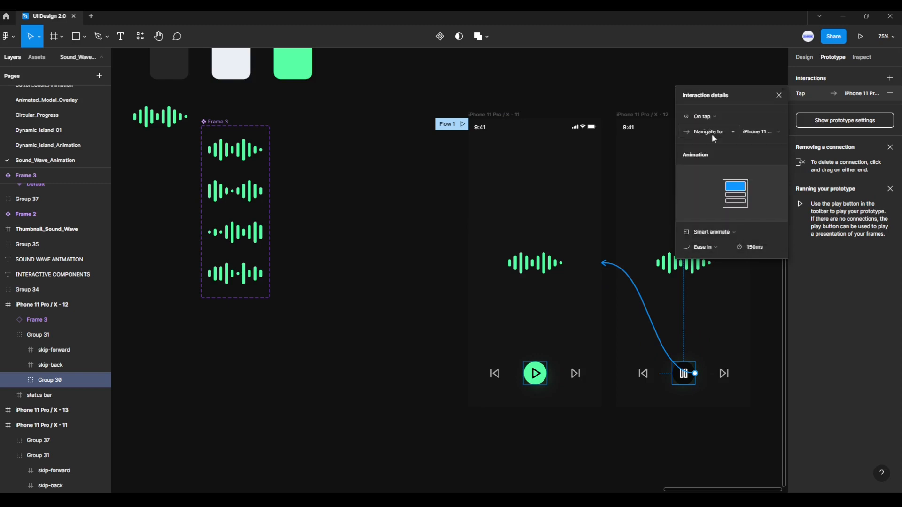
Choose Smart animate with Ease in easing for the pause button's transition.
click(714, 235)
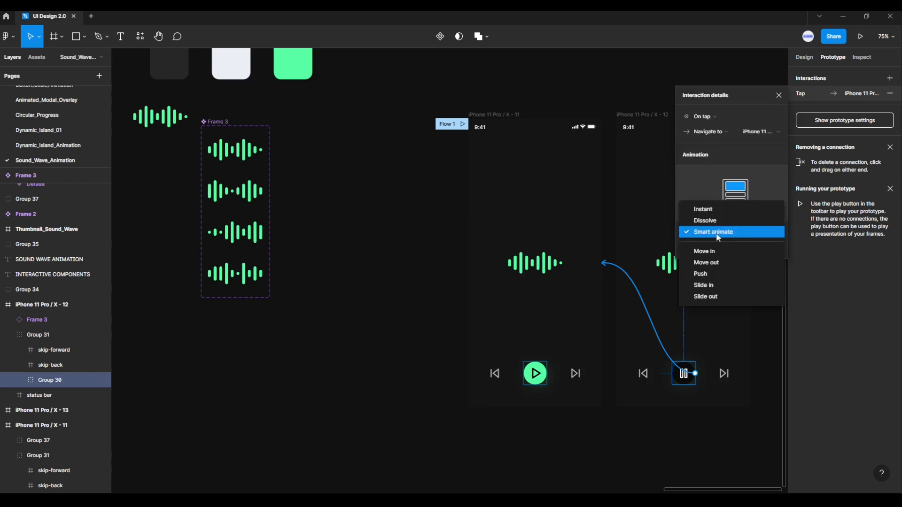
click(717, 233)
click(710, 250)
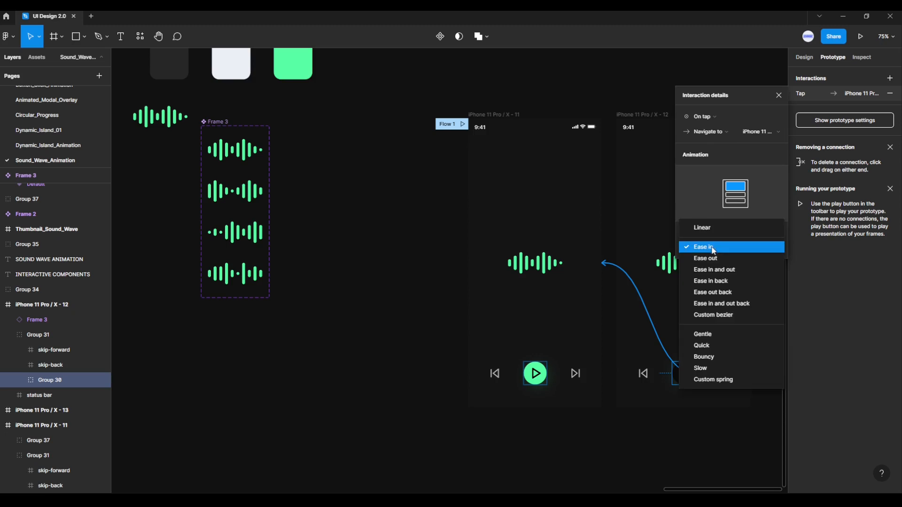
click(710, 248)
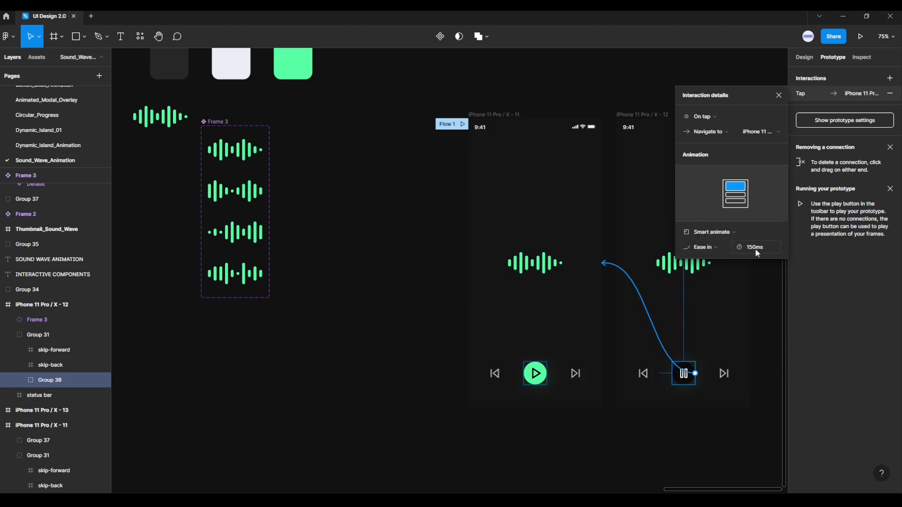
click(759, 283)
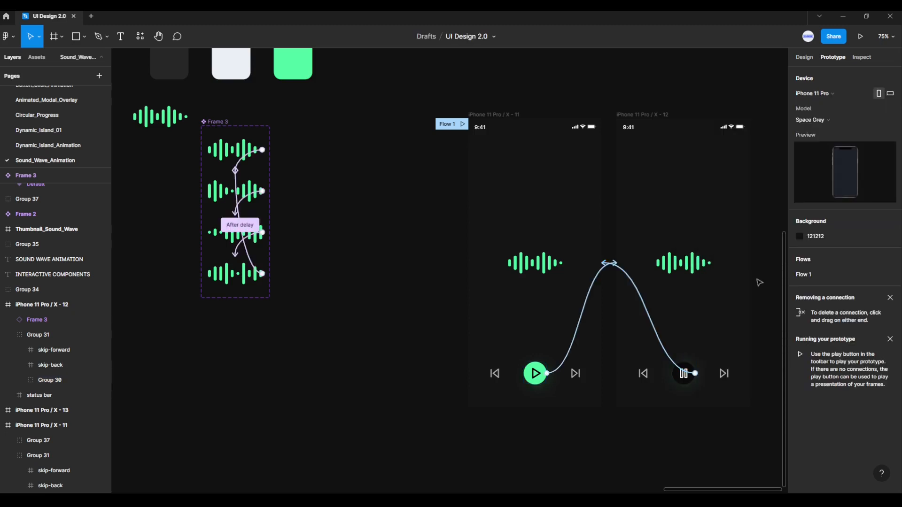
Select the iPhone 11 Pro / X - 11 frame that starts Flow 1.
click(519, 117)
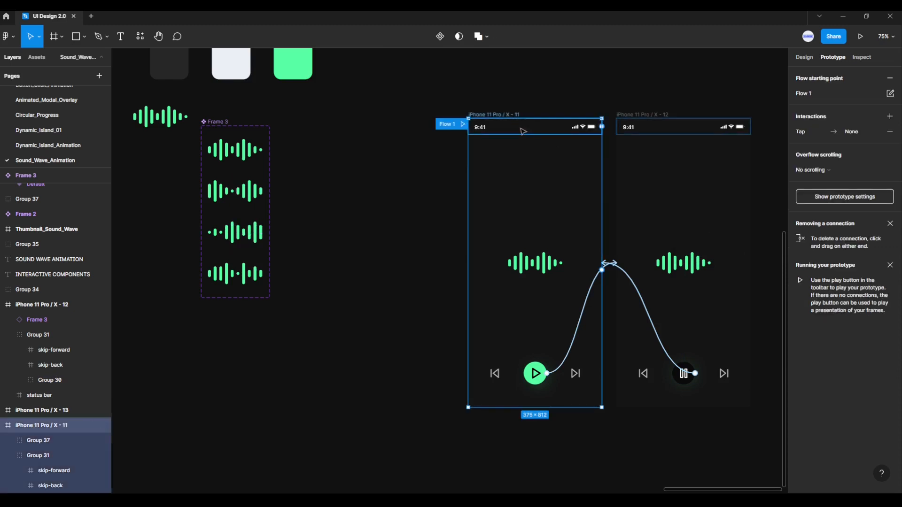